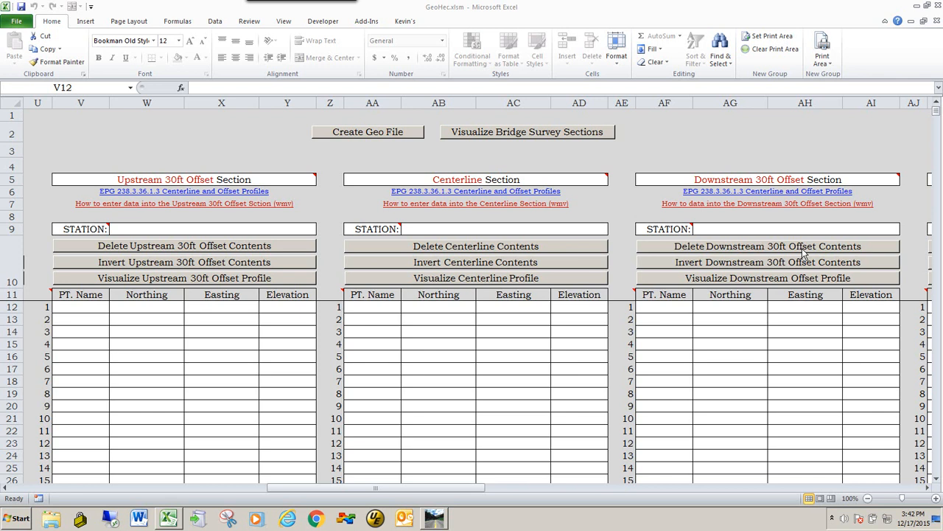
Switch to Power GEOPAK and open the drawing Geometry.dgn from the project's data folder
key("alt+Tab")
key("alt+Tab")
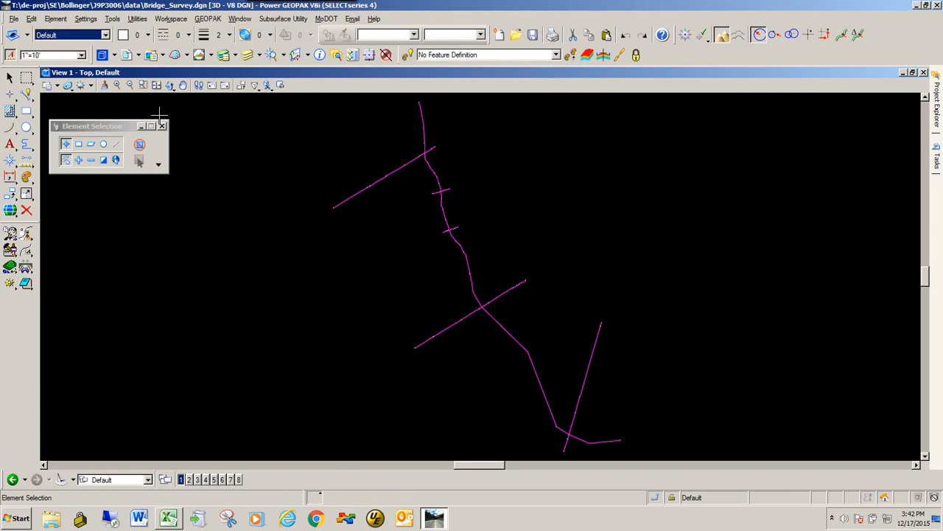
left_click(13, 19)
left_click(28, 44)
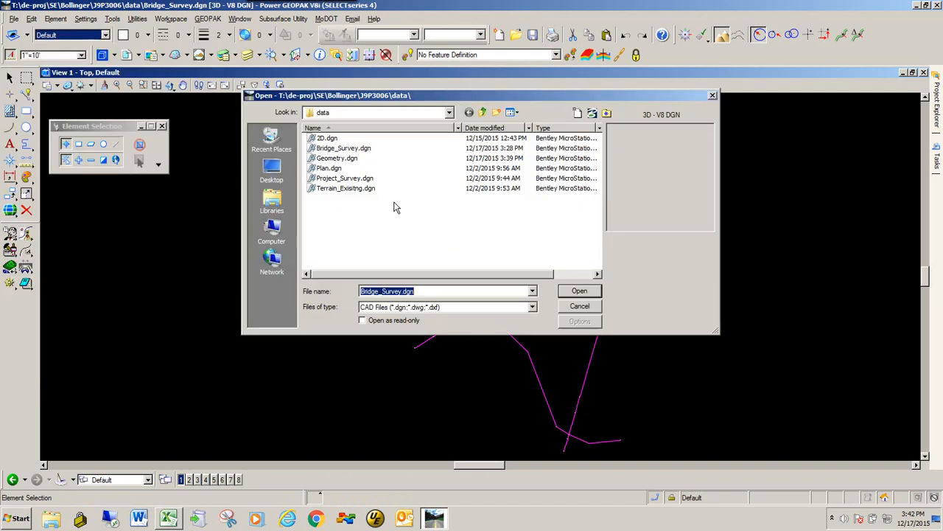
double_click(324, 161)
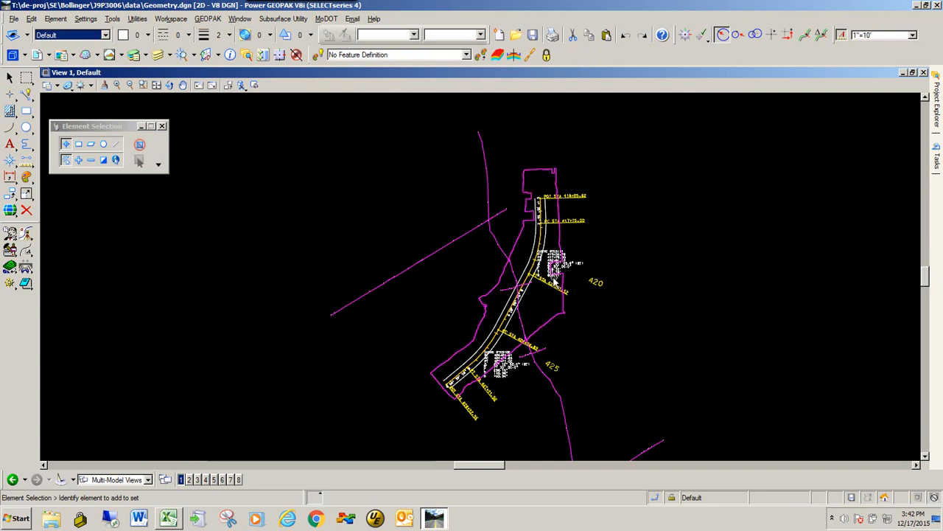
Delete the two white offset lines on either side of the RTE51 centerline
scroll(555, 274, "up", 2)
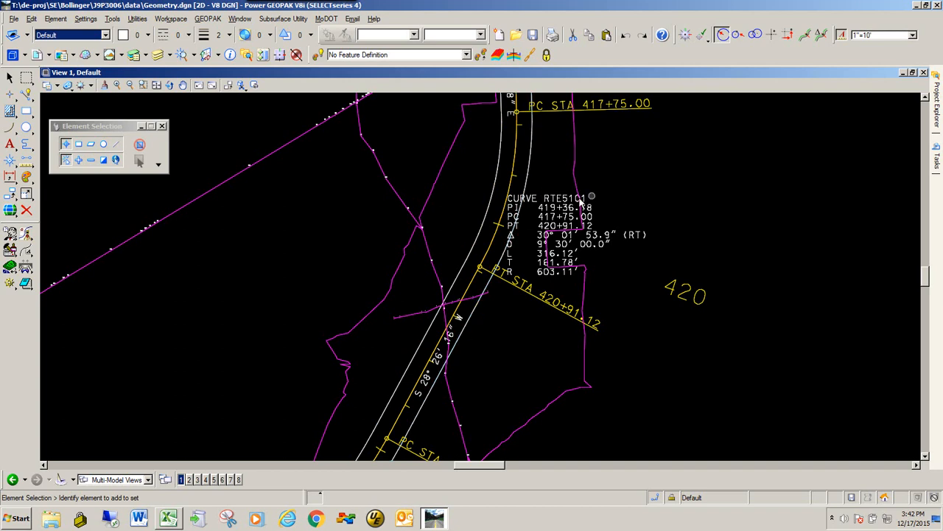
scroll(614, 199, "down", 3)
scroll(472, 323, "up", 5)
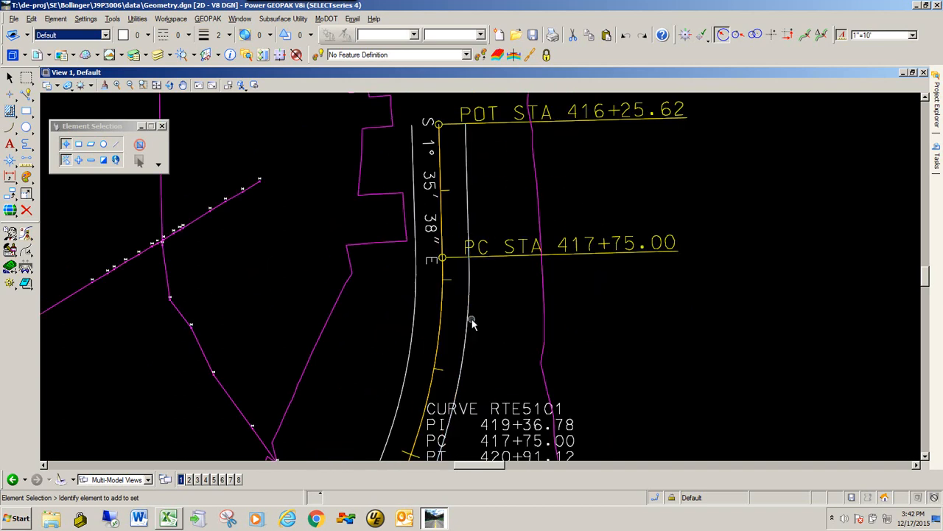
left_click(472, 323)
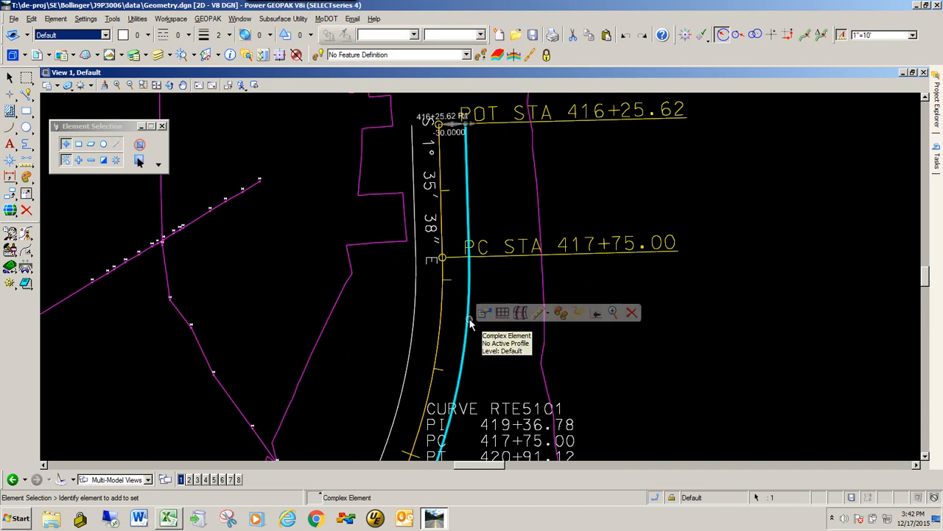
left_click(631, 313)
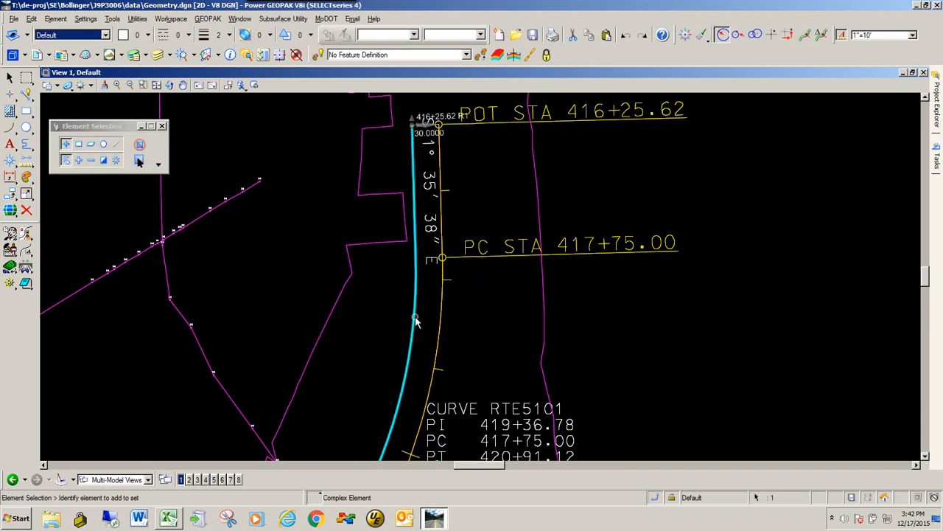
mouse_move(414, 319)
left_click(578, 309)
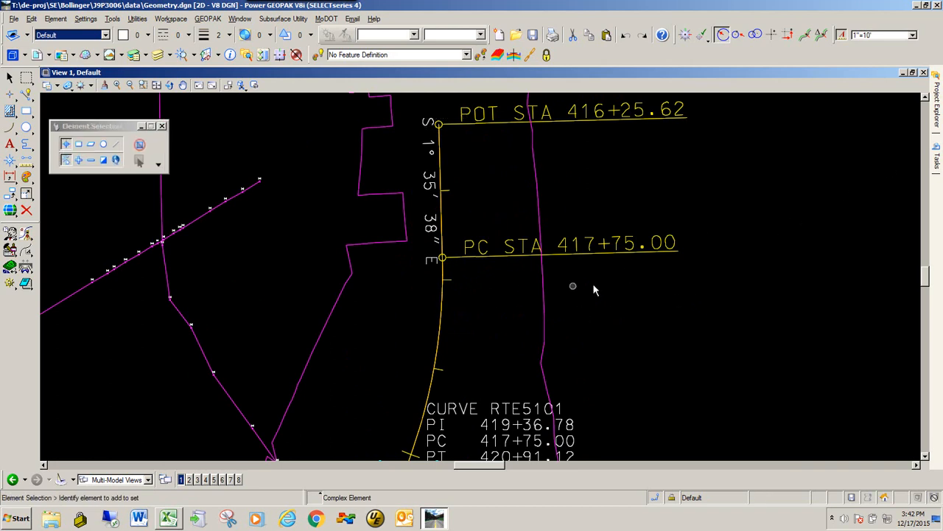
Offset the entire RTE51 centerline by 30 with Single Offset Entire Element, mirrored to both sides
mouse_move(939, 161)
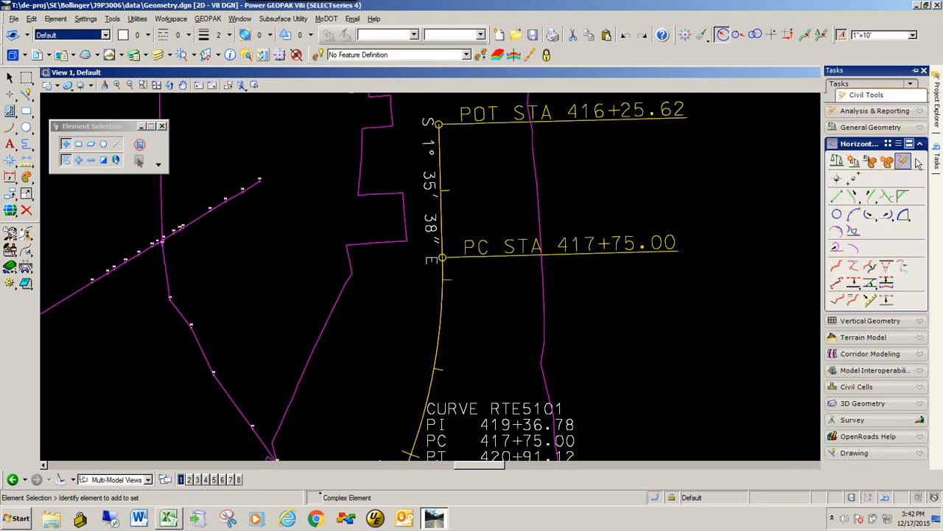
left_click(853, 286)
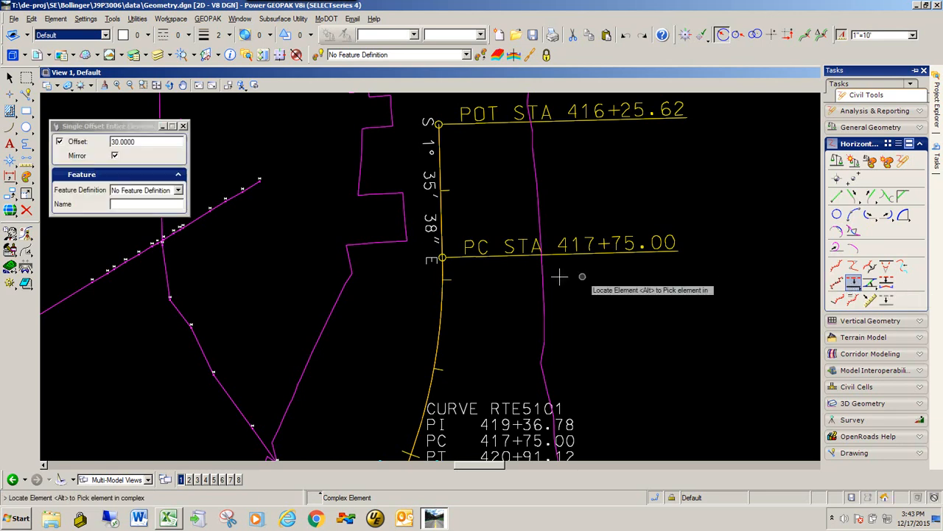
left_click_drag(121, 129, 282, 168)
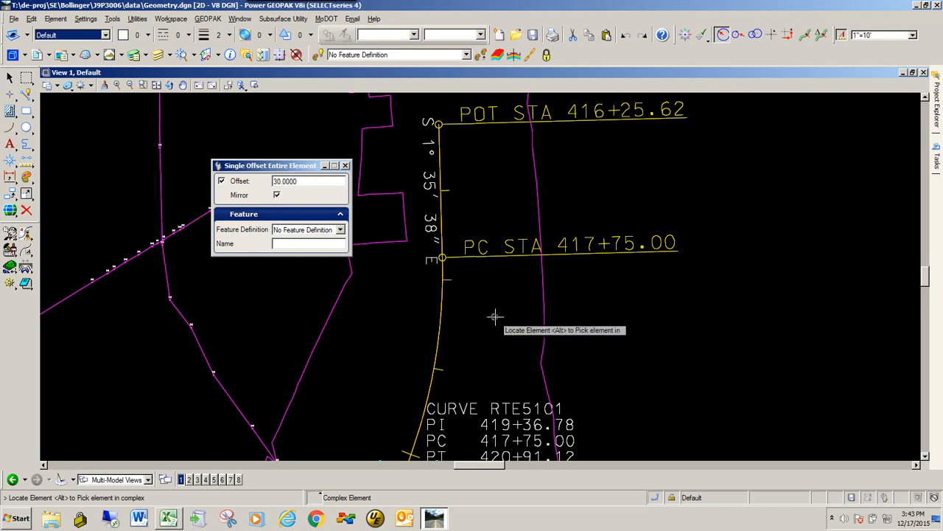
left_click(442, 308)
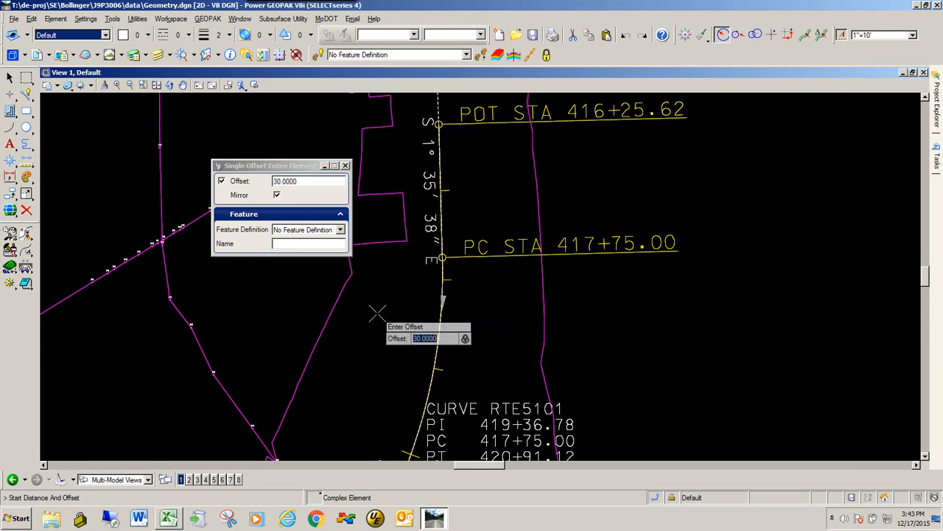
key("Return")
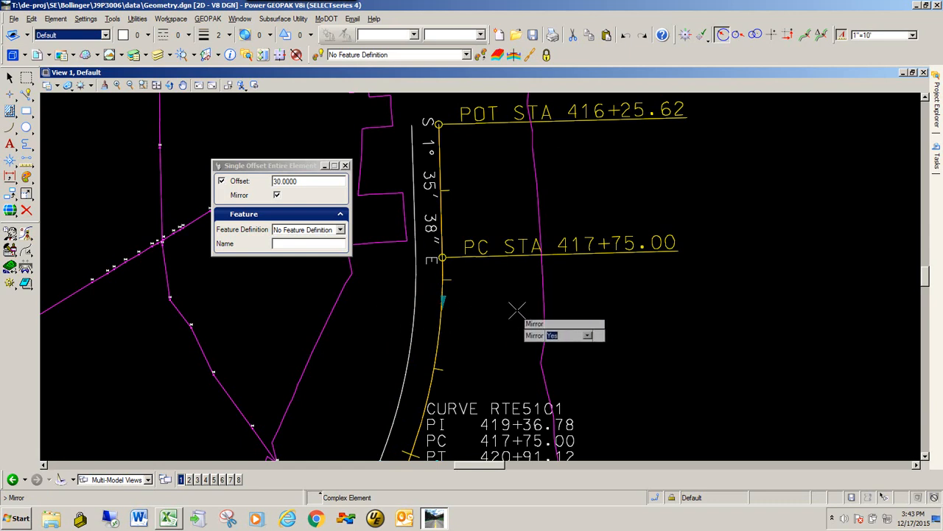
key("Return")
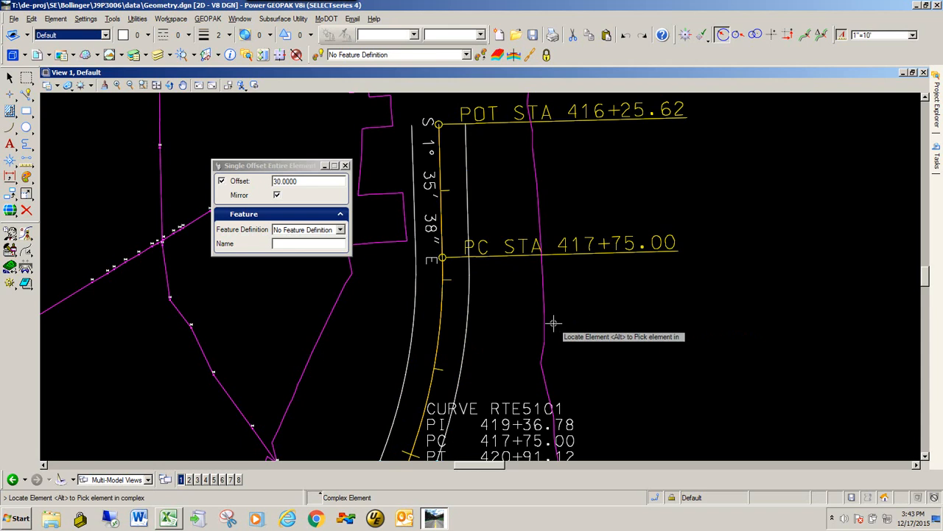
key("Escape")
left_click_drag(280, 165, 125, 125)
Open the profile model of the RTE51 centerline in View 8 and place its window beside the plan alignment
scroll(590, 262, "down", 3)
scroll(543, 295, "up", 3)
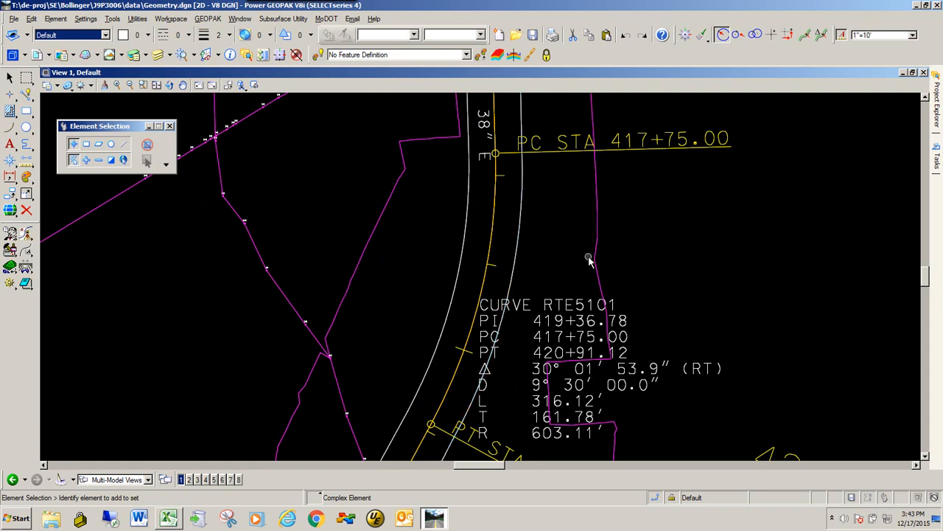
left_click(495, 218)
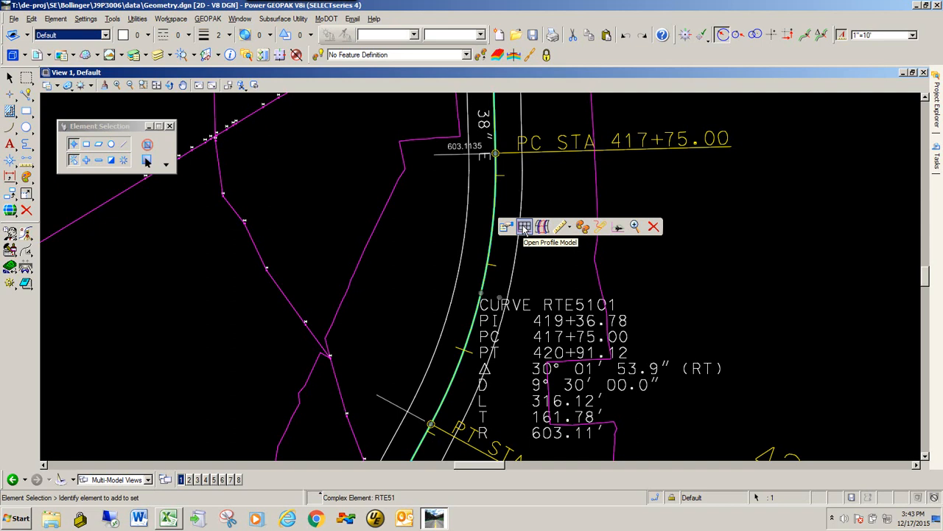
left_click(524, 228)
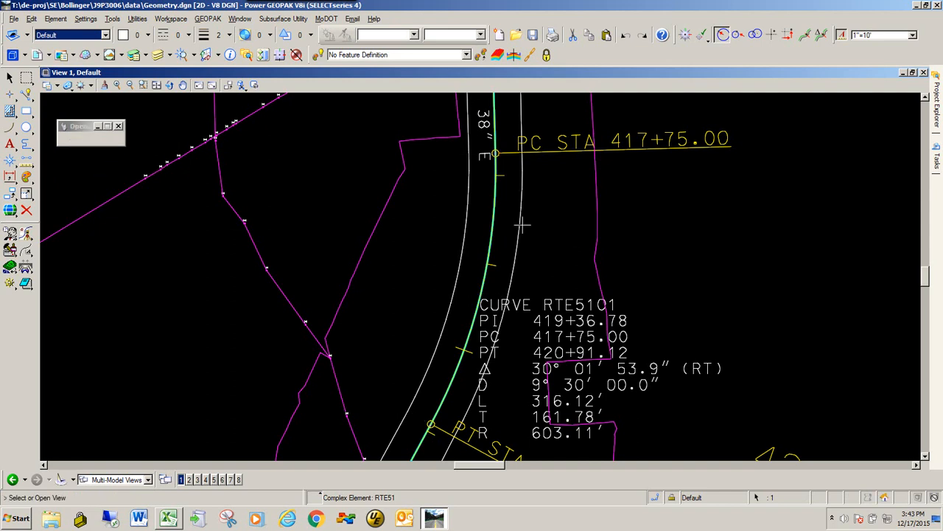
left_click(238, 480)
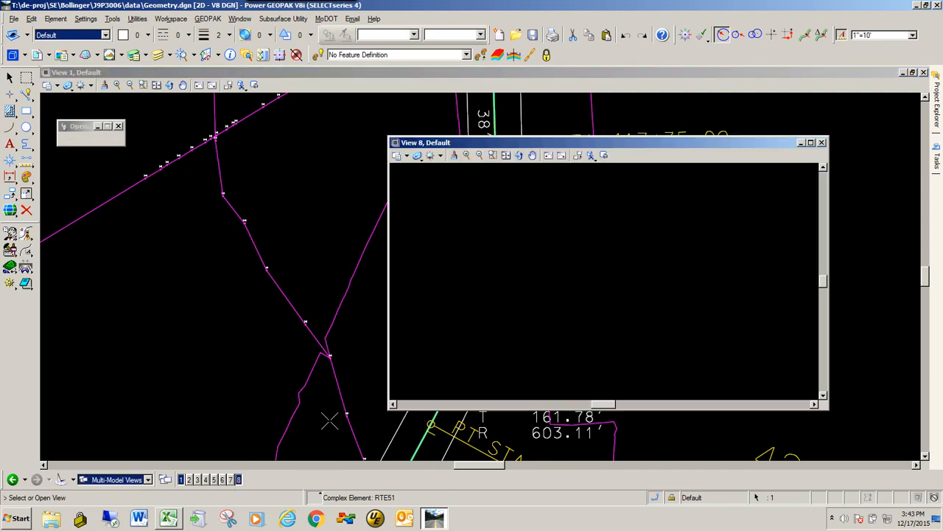
left_click(465, 232)
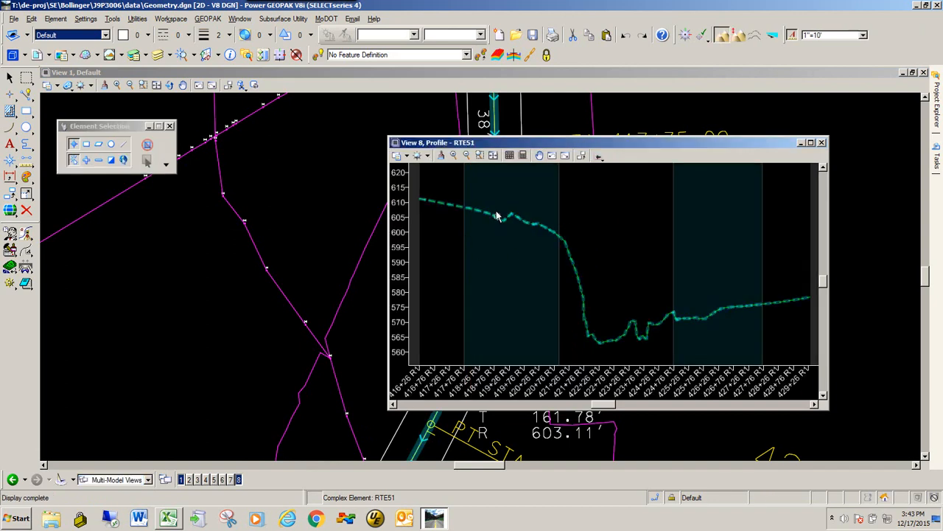
left_click_drag(507, 148, 700, 171)
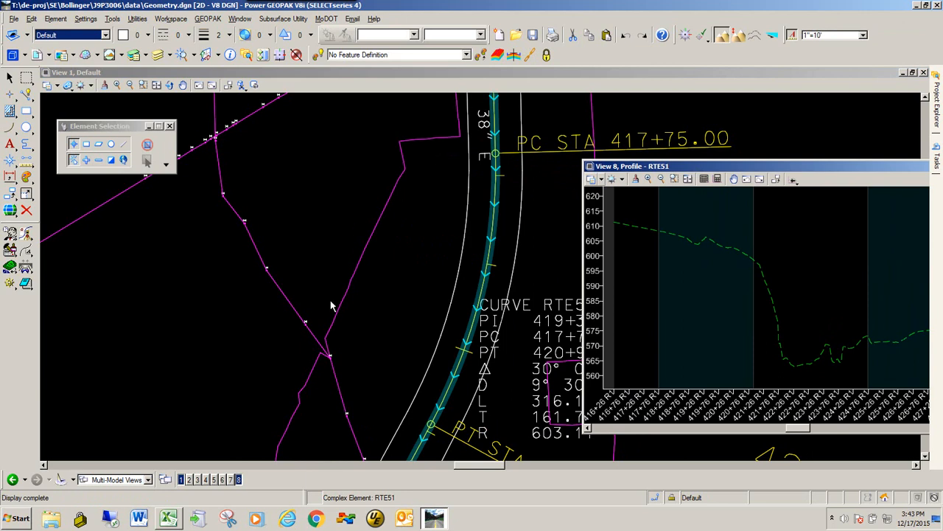
left_click_drag(730, 164, 621, 130)
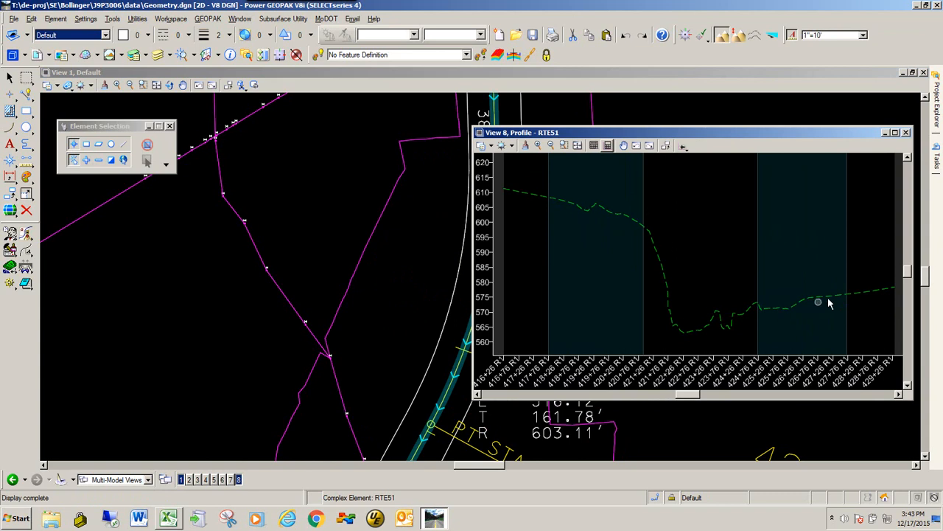
Generate a report for the existing terrain profile and switch it to the VerticalAlignmentPointsXY.xsl format
left_click(624, 217)
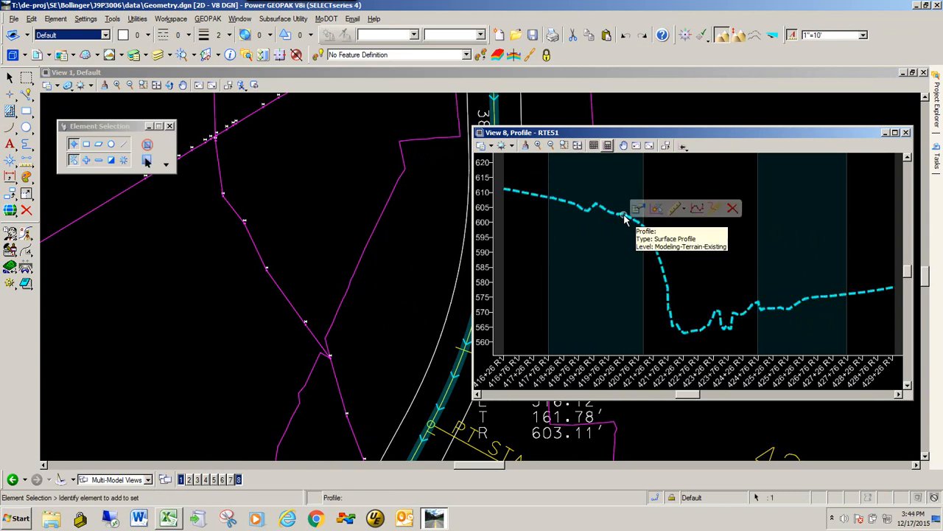
left_click(715, 209)
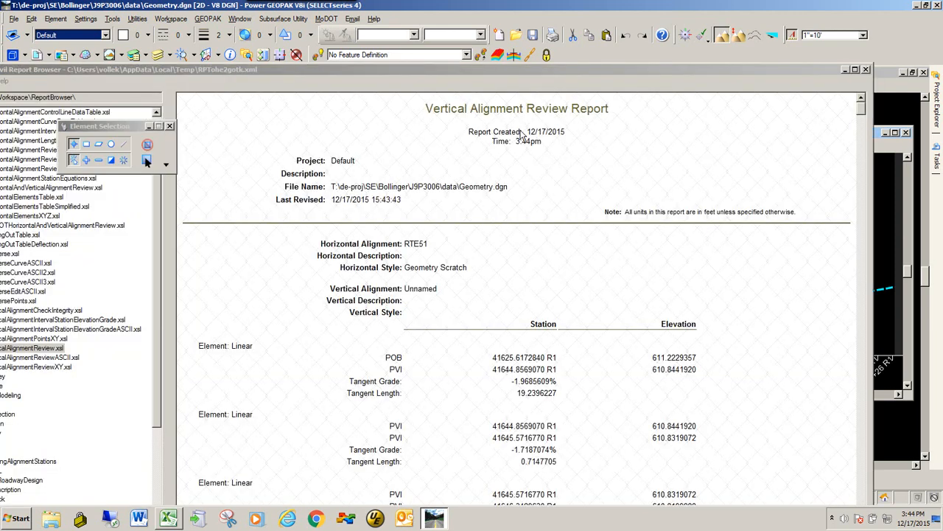
left_click_drag(372, 73, 428, 18)
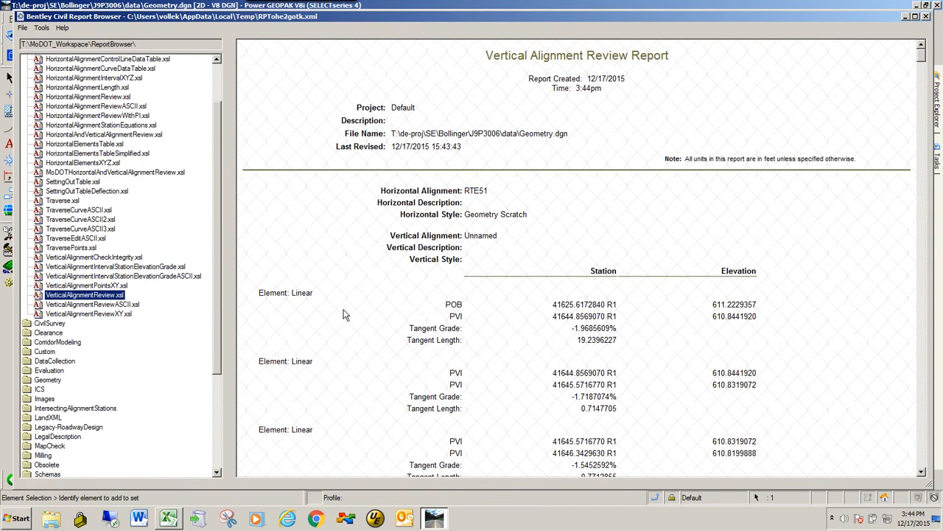
left_click(84, 285)
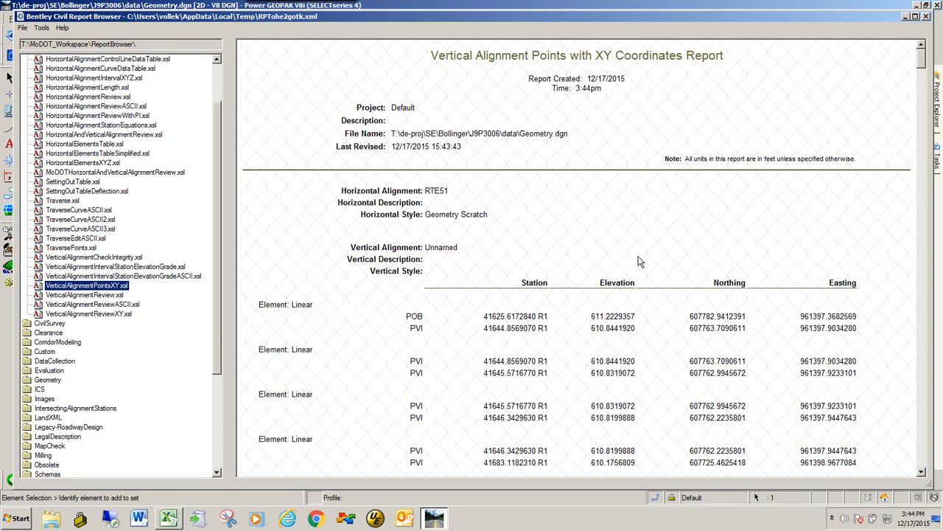
Export the vertical alignment points report to Microsoft Excel and restore the workbook window to a smaller size
right_click(581, 222)
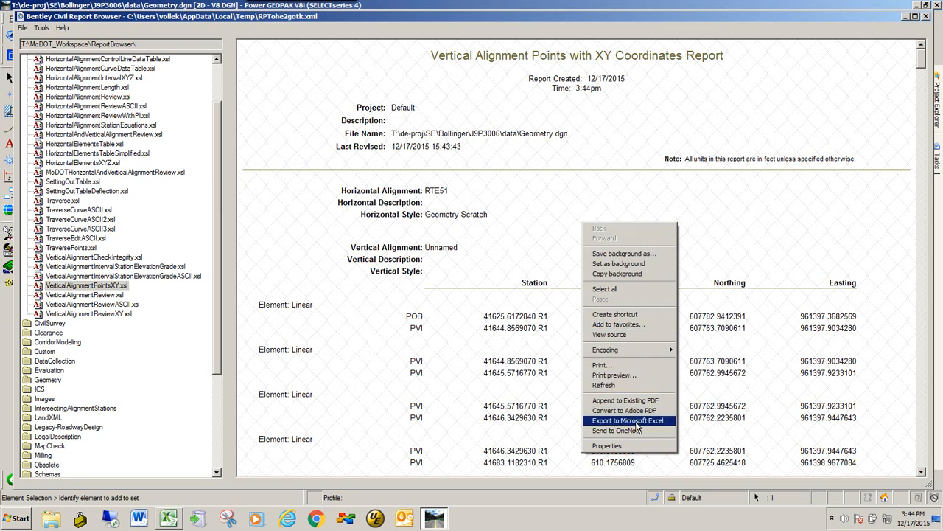
left_click(638, 422)
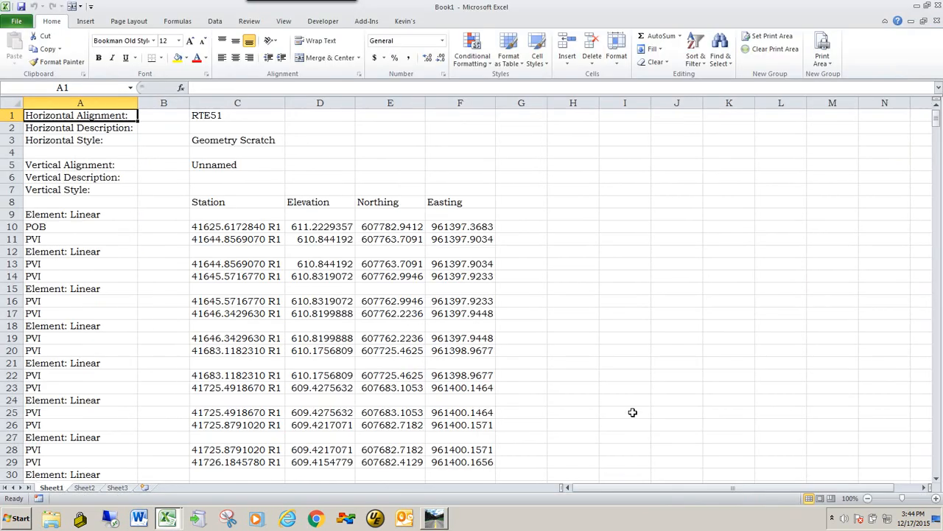
double_click(388, 9)
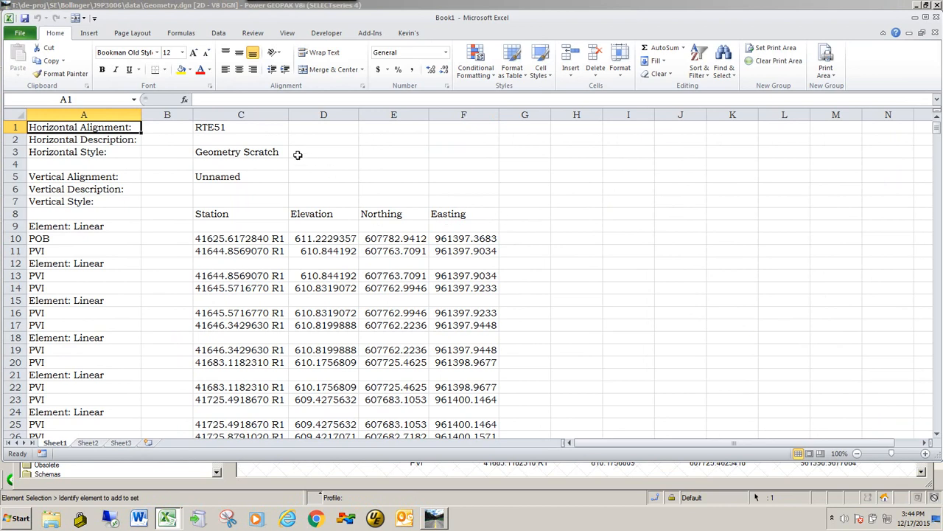
Move the Elevation column D to column G so it follows the Northing and Easting columns
left_click(318, 115)
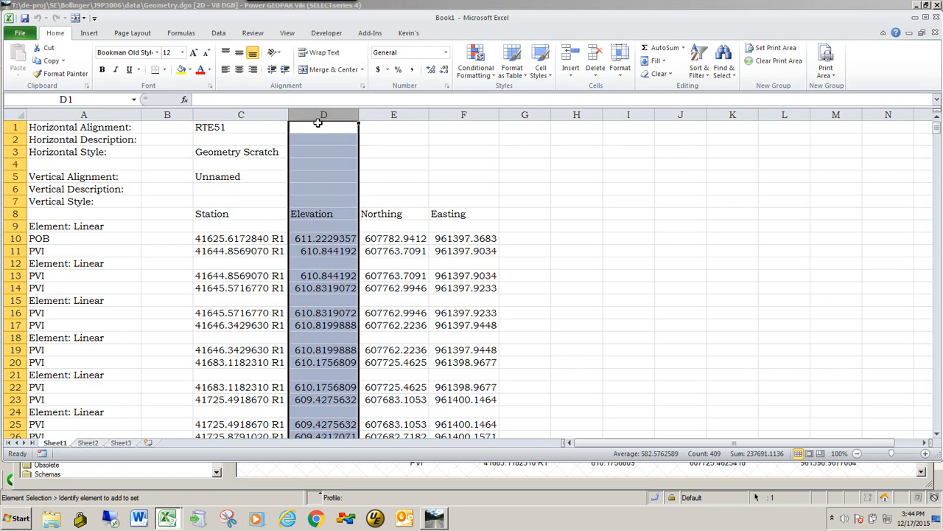
left_click_drag(319, 125, 508, 129)
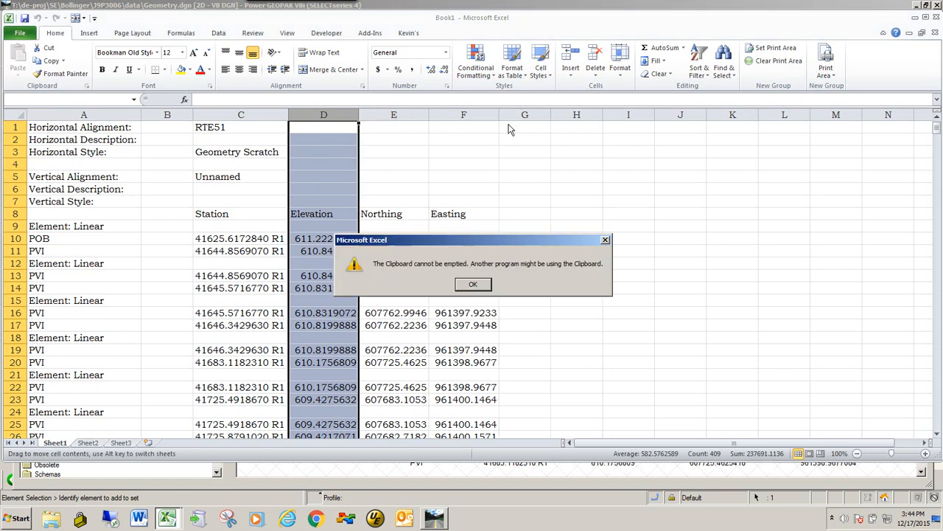
left_click_drag(415, 240, 381, 175)
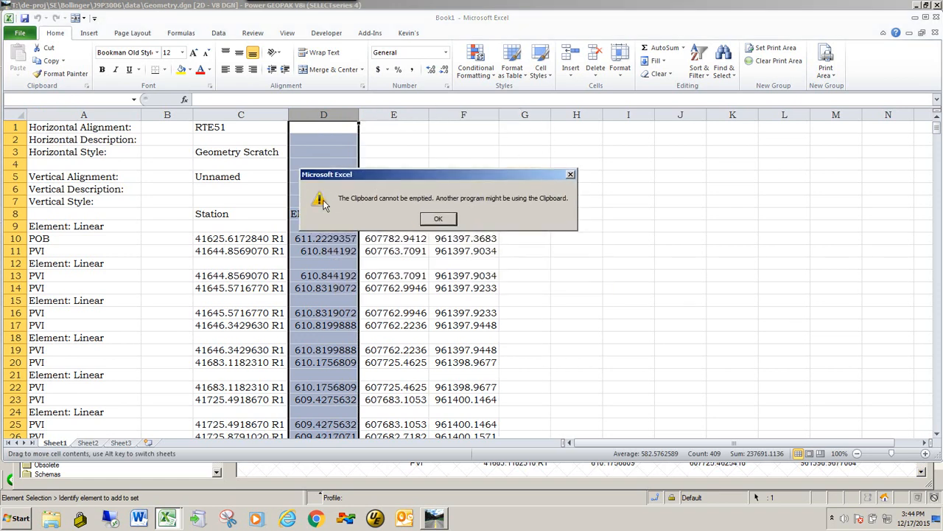
left_click(447, 220)
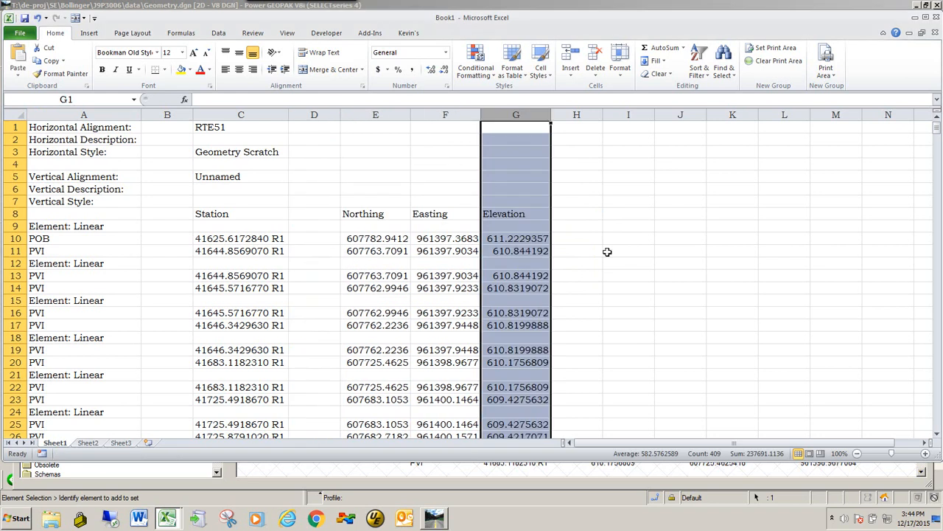
left_click(636, 250)
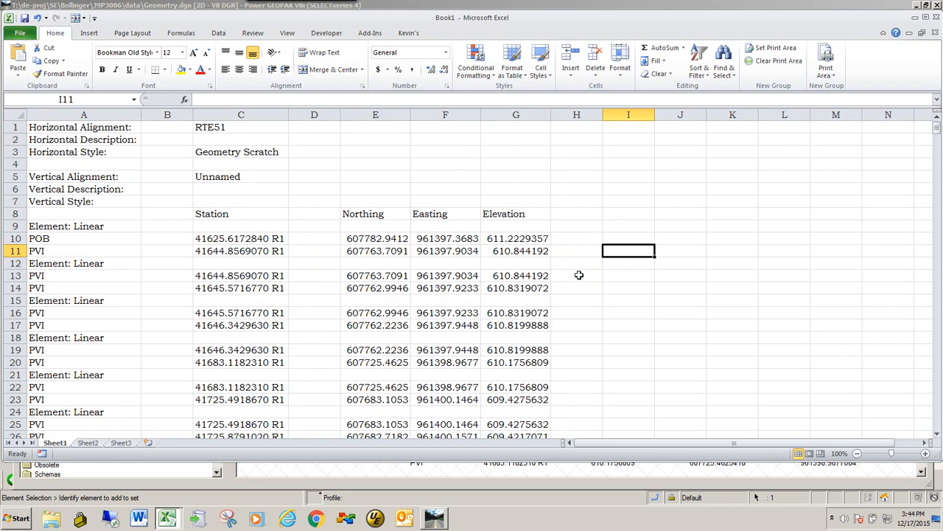
Compare the Northing, Easting and Elevation values of the consecutive PVI rows 11, 13, 14 and 16
scroll(503, 260, "down", 1)
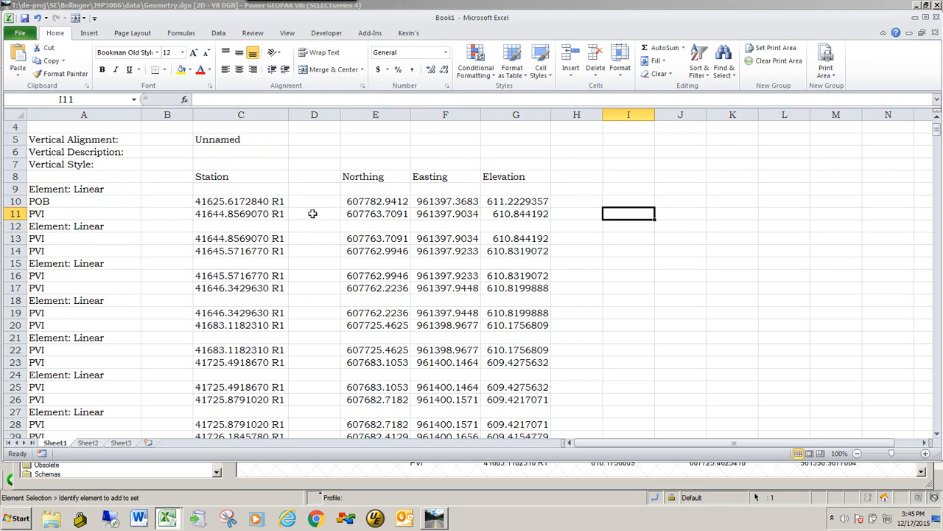
left_click_drag(351, 213, 538, 215)
left_click_drag(399, 238, 533, 238)
left_click_drag(358, 252, 523, 258)
left_click_drag(378, 275, 512, 276)
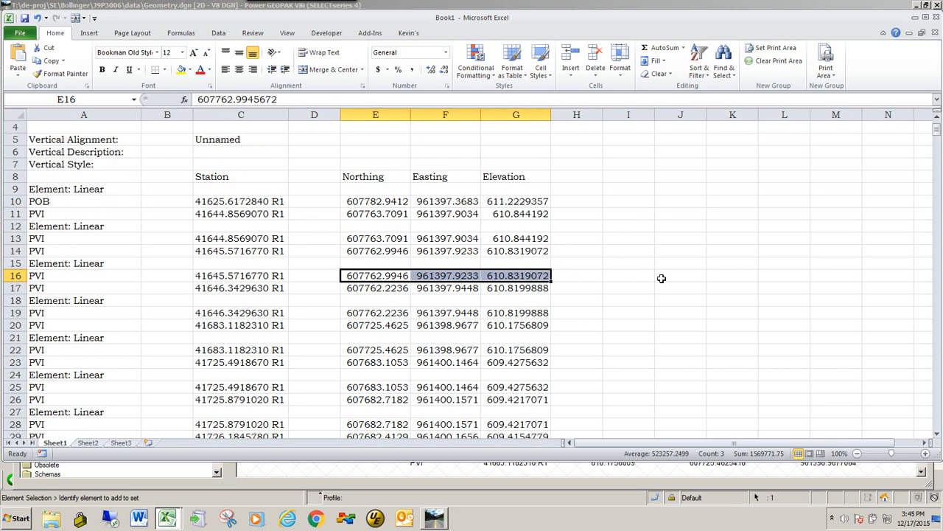
Copy the Northing, Easting and Elevation values in columns E to G, from POB row 10 down to the final POE row
left_click(623, 275)
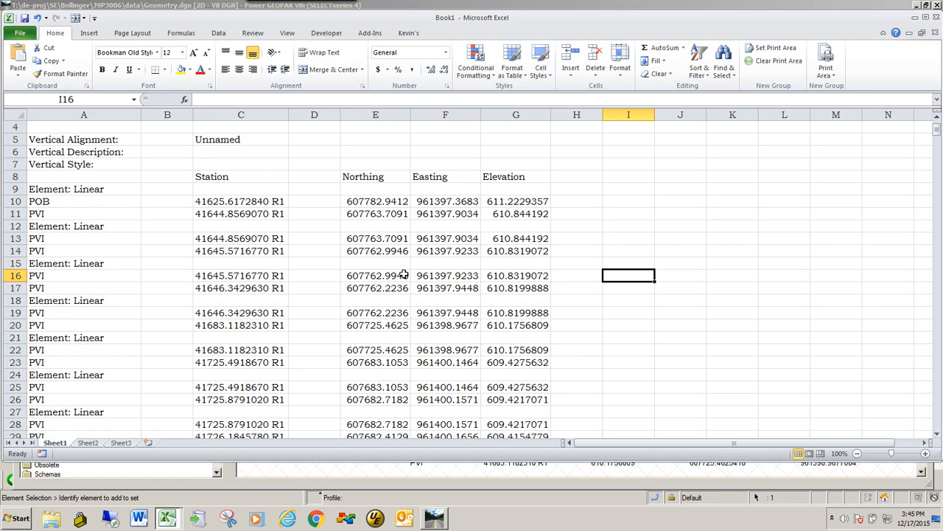
left_click_drag(379, 263, 496, 262)
left_click_drag(366, 230, 496, 230)
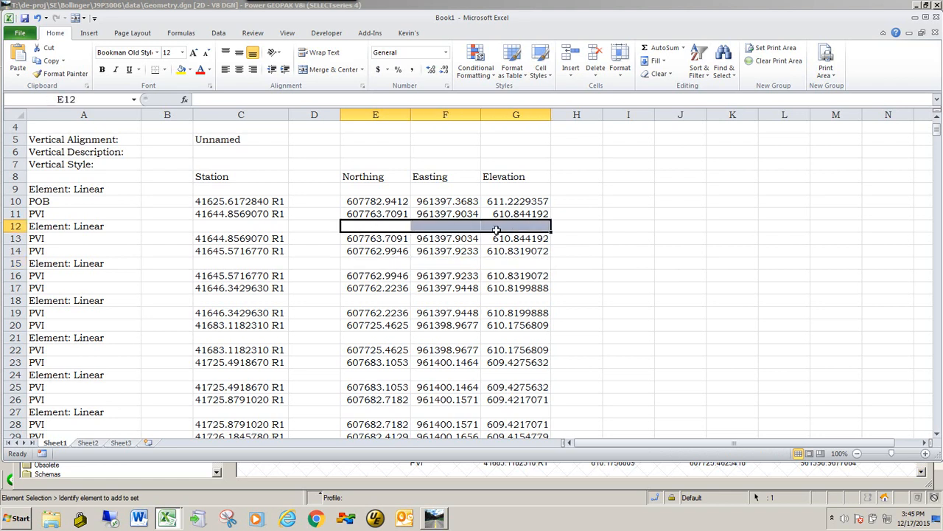
left_click(355, 203)
left_click_drag(391, 206, 502, 398)
right_click(376, 153)
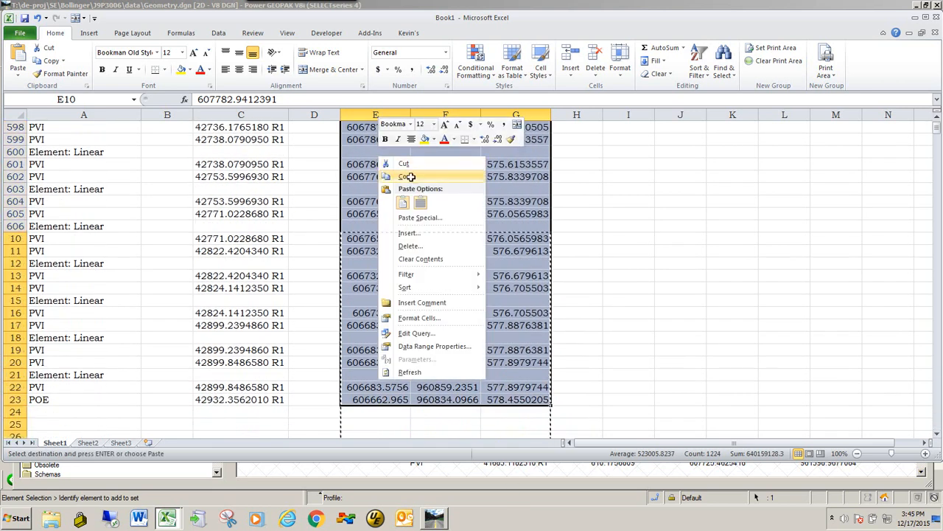
left_click(410, 179)
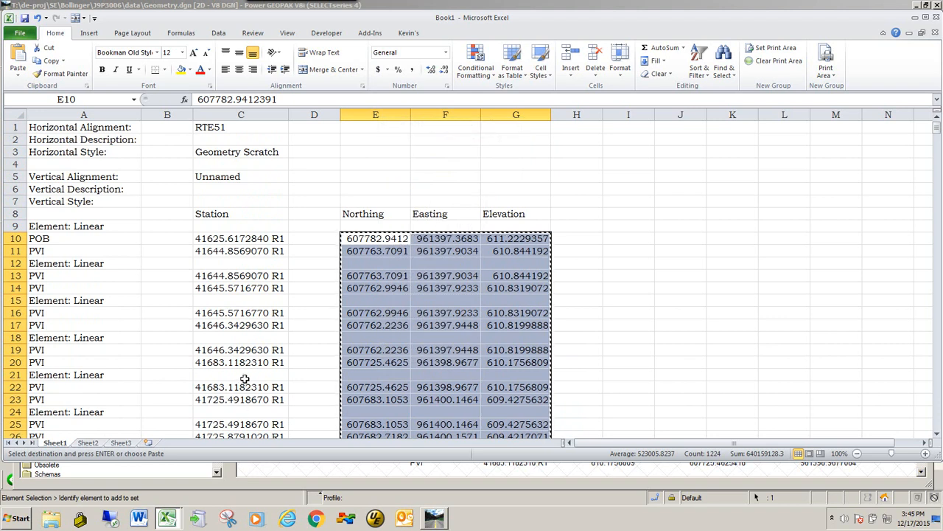
Switch to the GeoHec.xlsm workbook and paste the copied coordinates into the Centerline Section, starting at Northing cell AB12
key("alt+Tab")
key("alt+Tab")
key("alt+Tab")
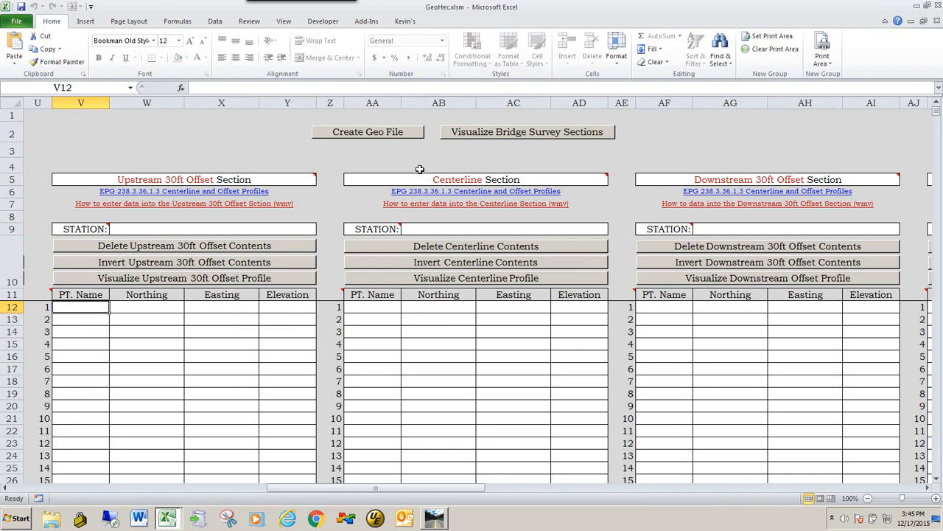
left_click(427, 308)
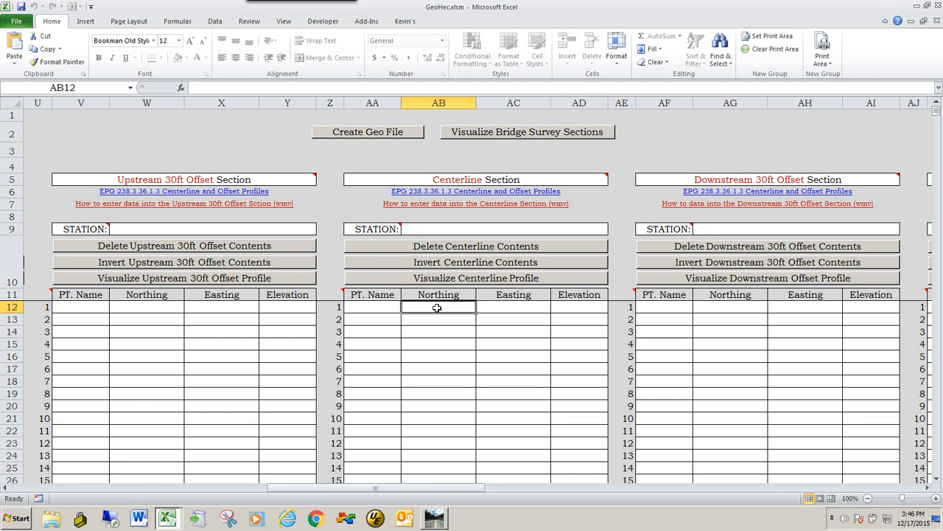
right_click(437, 308)
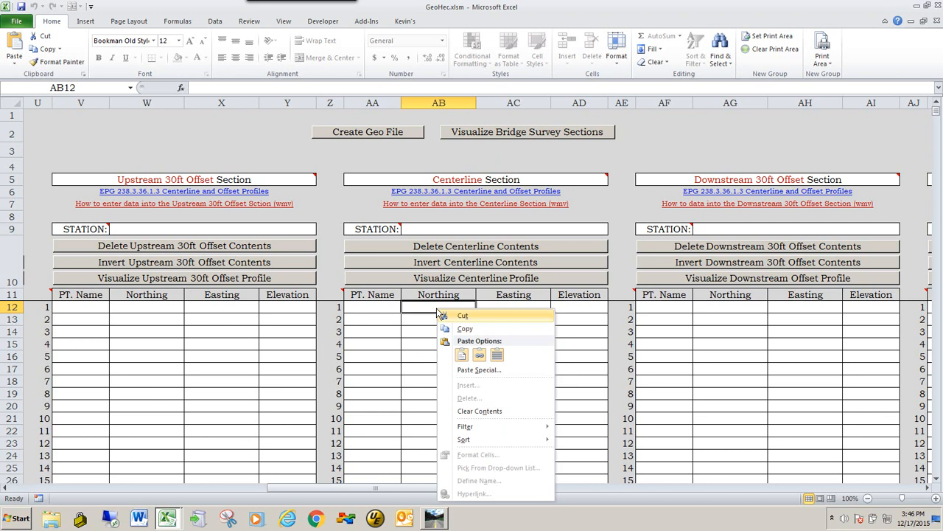
left_click(460, 357)
scroll(516, 356, "down", 1)
scroll(528, 356, "up", 1)
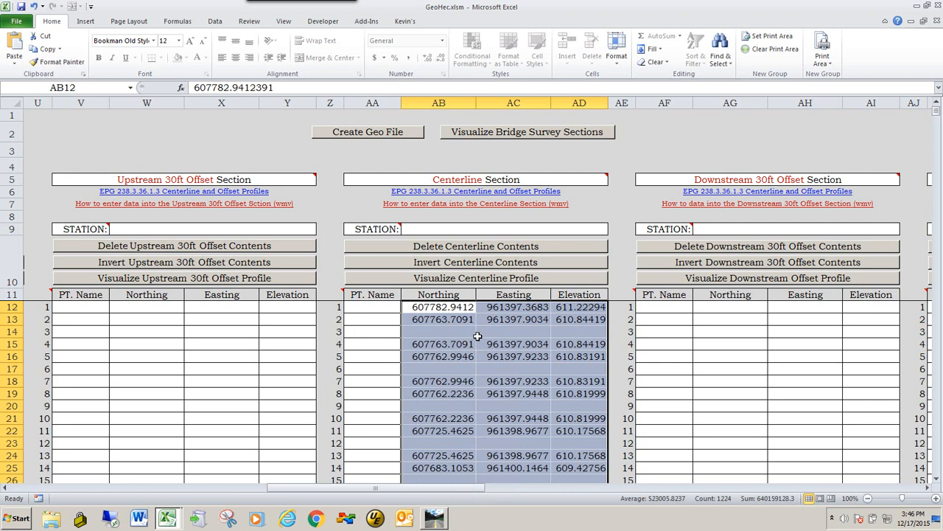
scroll(498, 329, "down", 1)
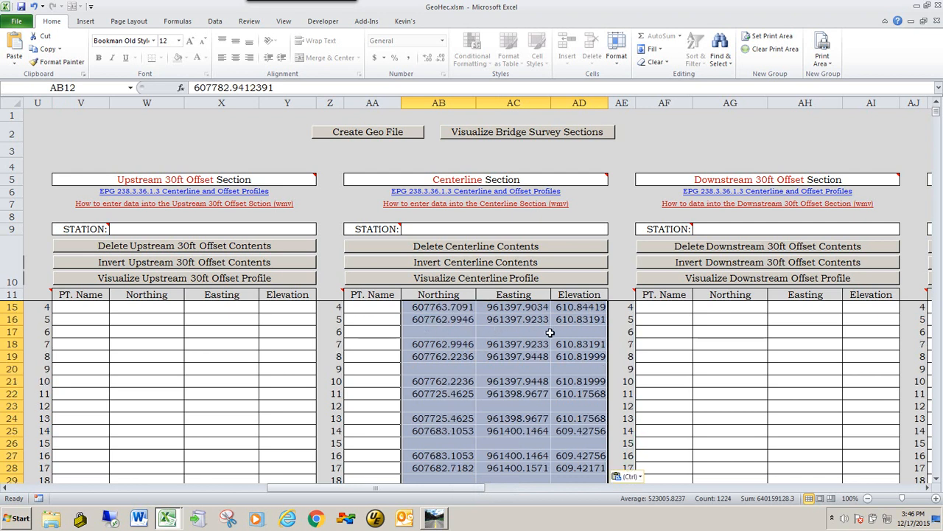
Visualize the centerline profile and return to the main page
left_click(482, 284)
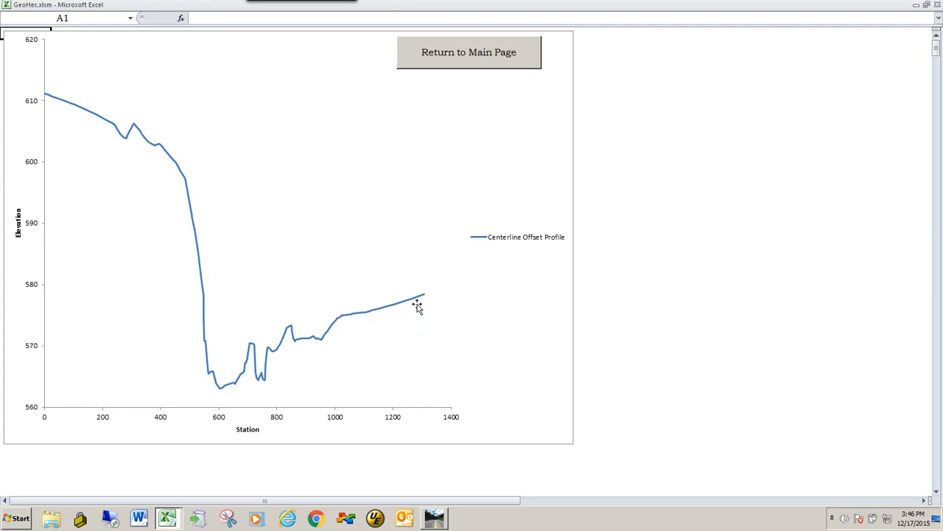
left_click(443, 54)
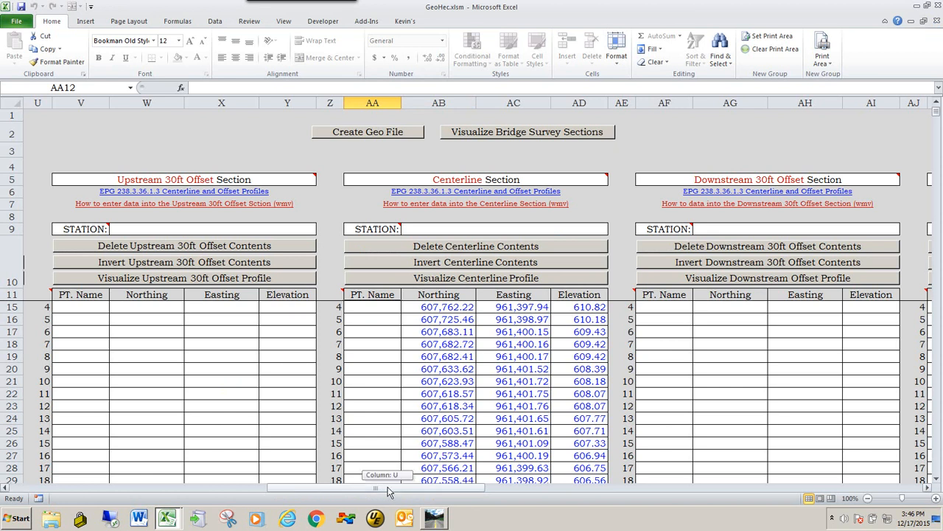
left_click_drag(389, 492, 363, 492)
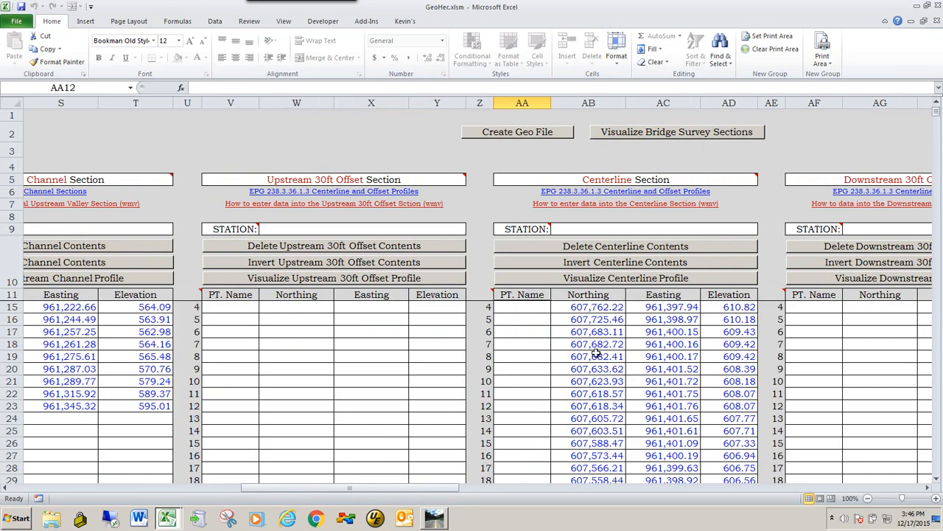
Switch back to the Bentley Civil Report Browser and close the RTE51 vertical alignment points report
key("alt+Tab")
key("alt+Tab")
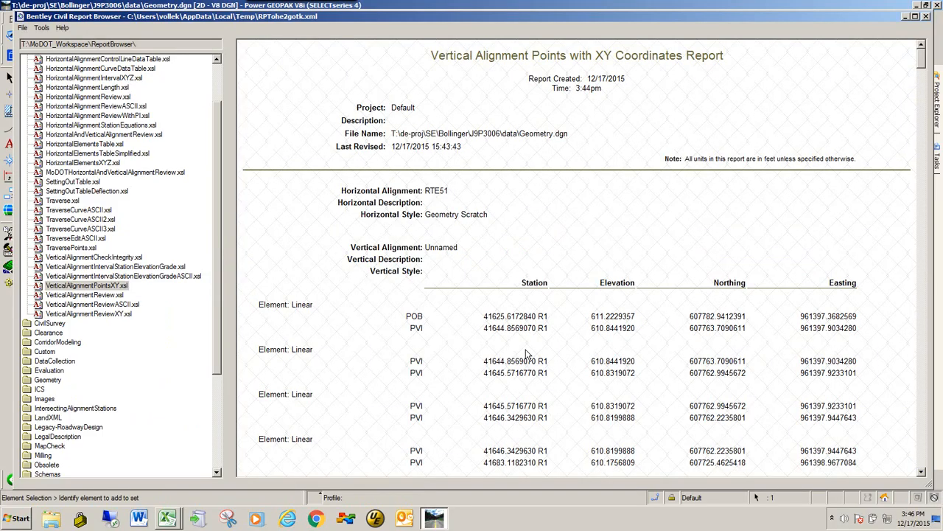
left_click(926, 16)
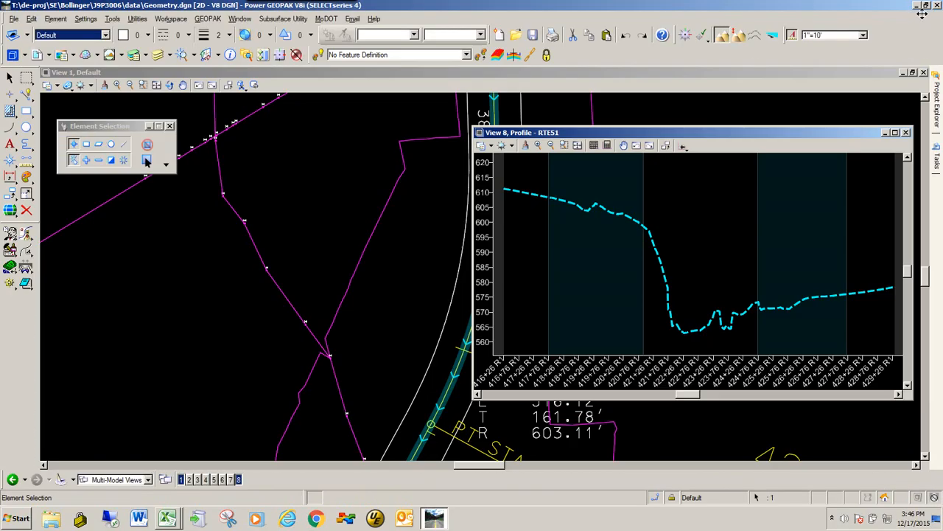
Open the profile model of the white offset line west of the RTE51 centerline and reposition the profile view
left_click_drag(733, 137, 760, 201)
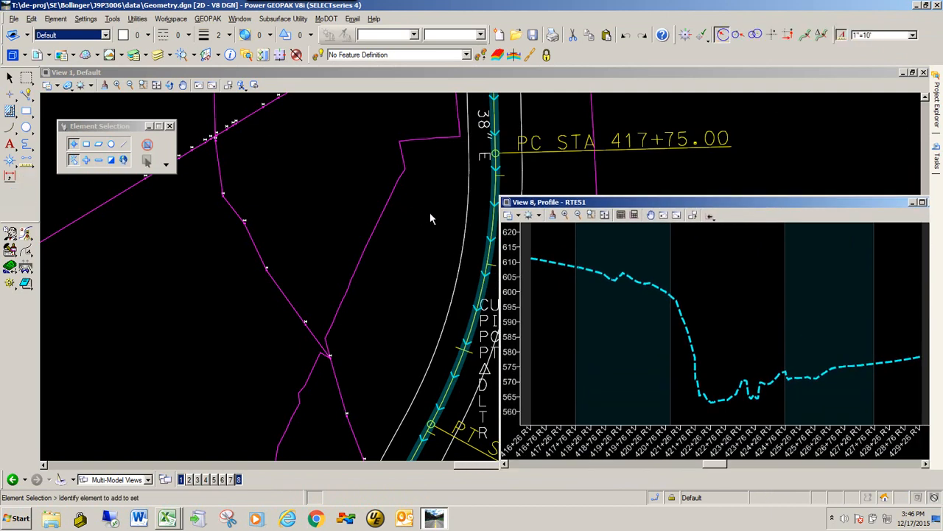
left_click(428, 213)
mouse_move(469, 190)
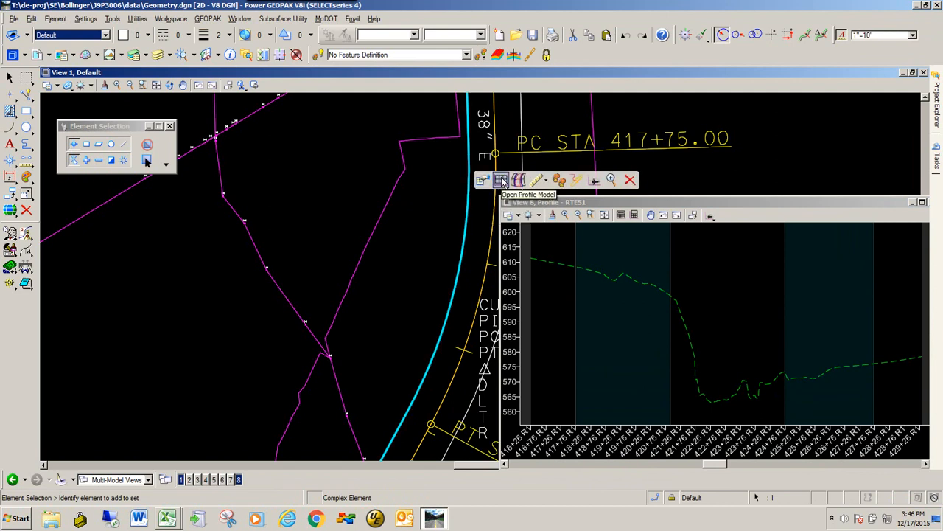
left_click(502, 181)
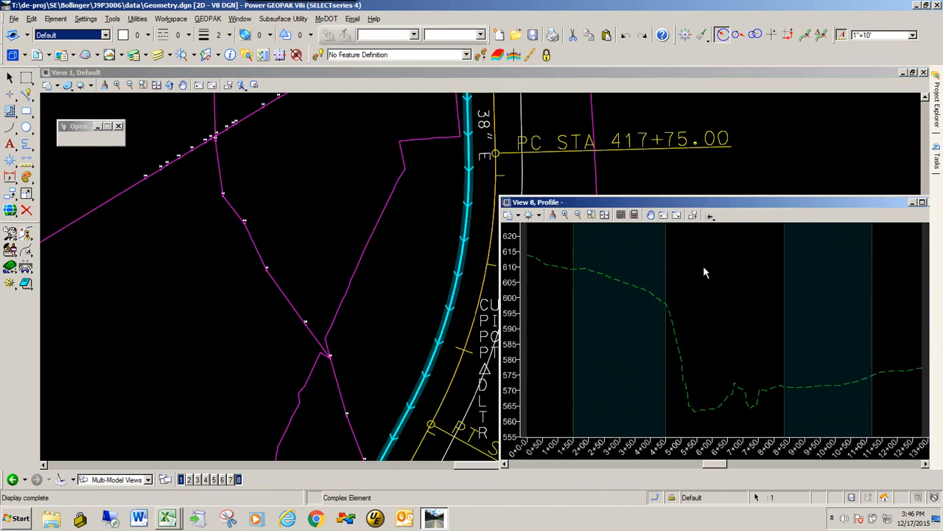
left_click_drag(707, 202, 670, 145)
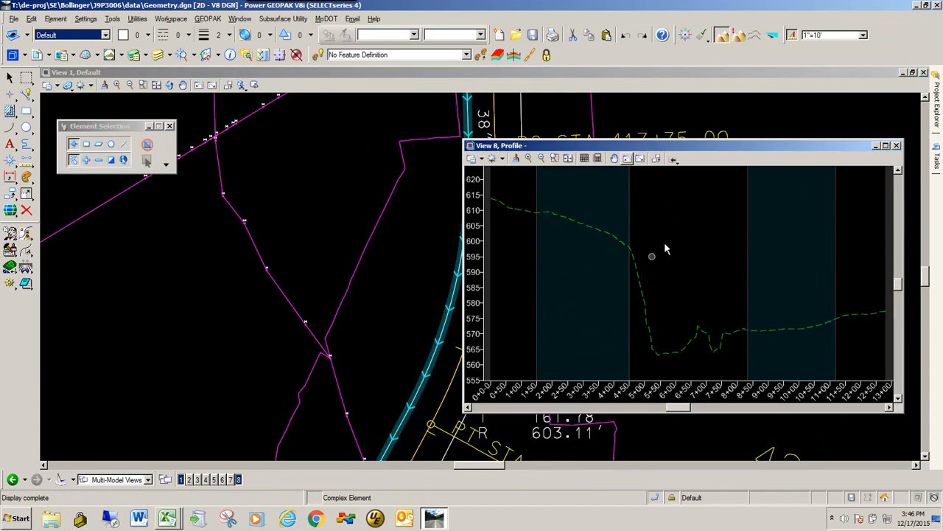
Generate a profile report for the offset line's terrain profile in the VerticalAlignmentPointsXY.xsl format and export it to Microsoft Excel
left_click(573, 220)
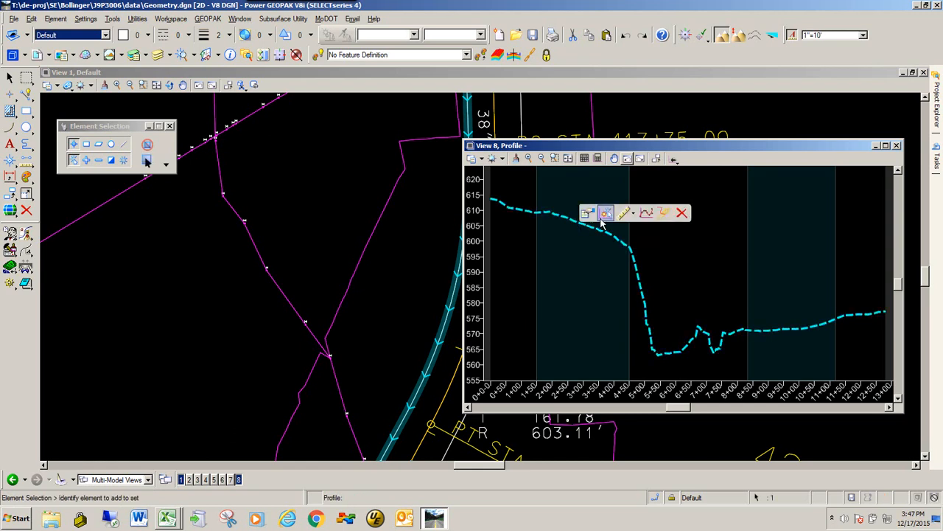
left_click(665, 213)
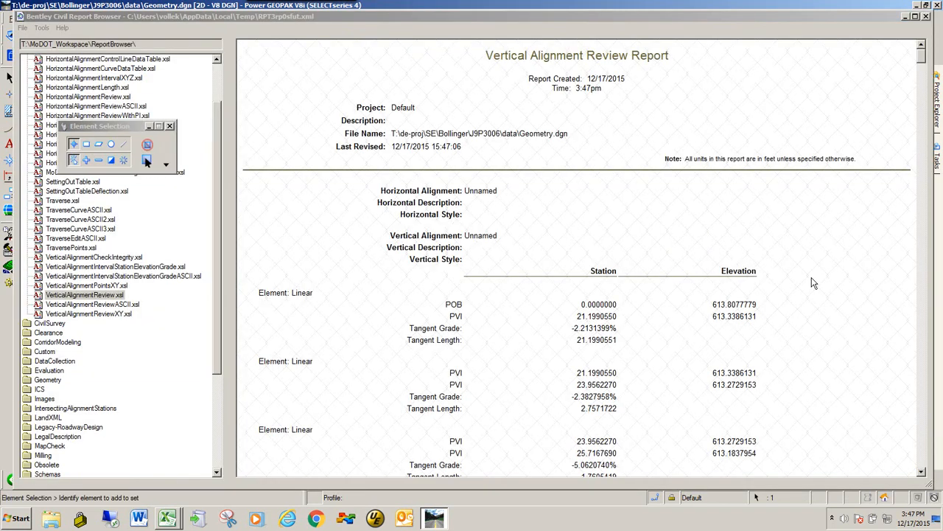
left_click(110, 286)
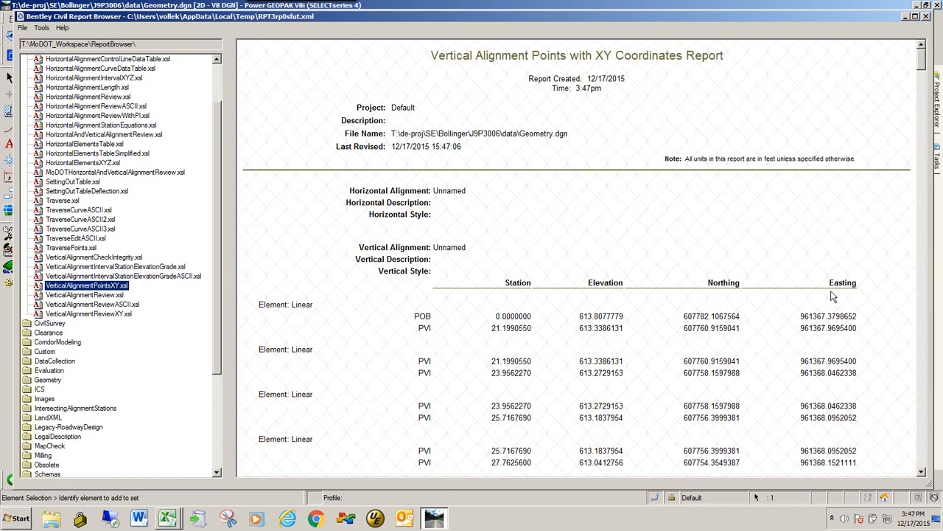
right_click(543, 194)
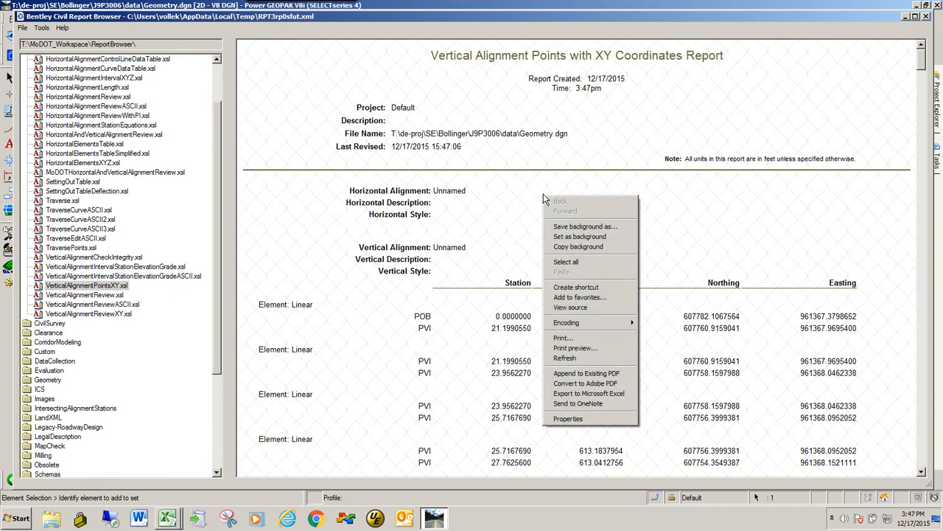
left_click(620, 394)
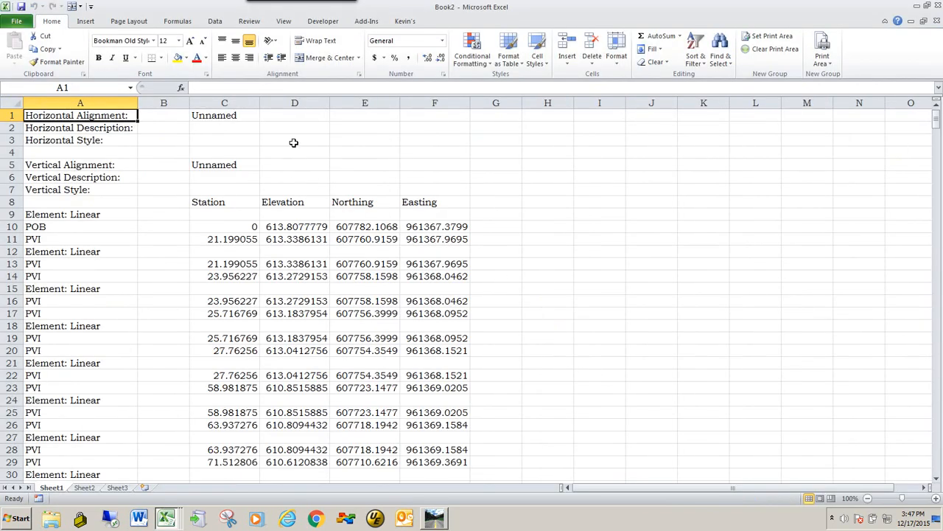
Move the Elevation column D of the offset report to column G, after Northing and Easting
left_click(294, 103)
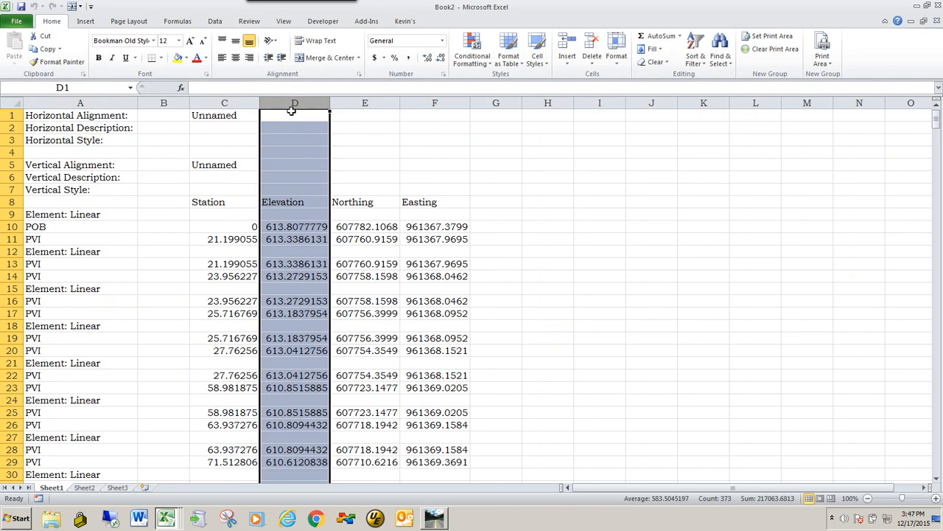
left_click_drag(293, 111, 493, 114)
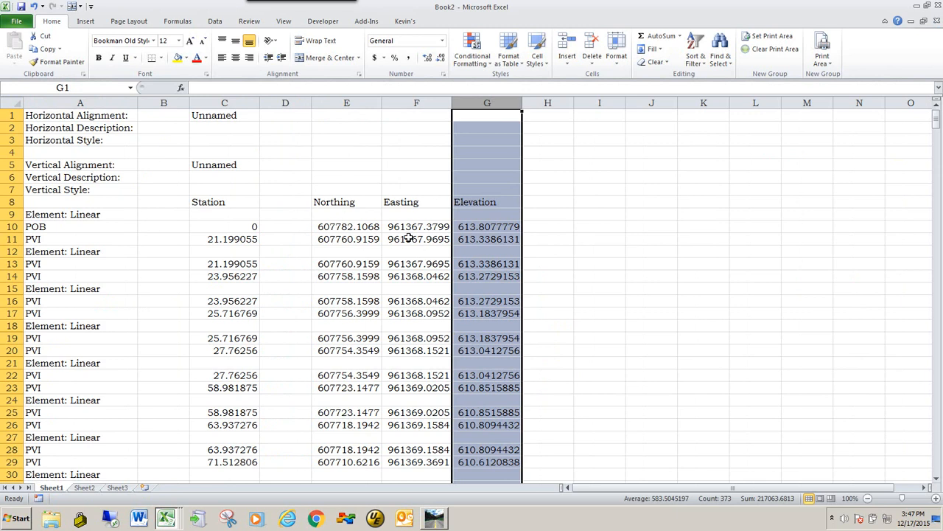
left_click(612, 212)
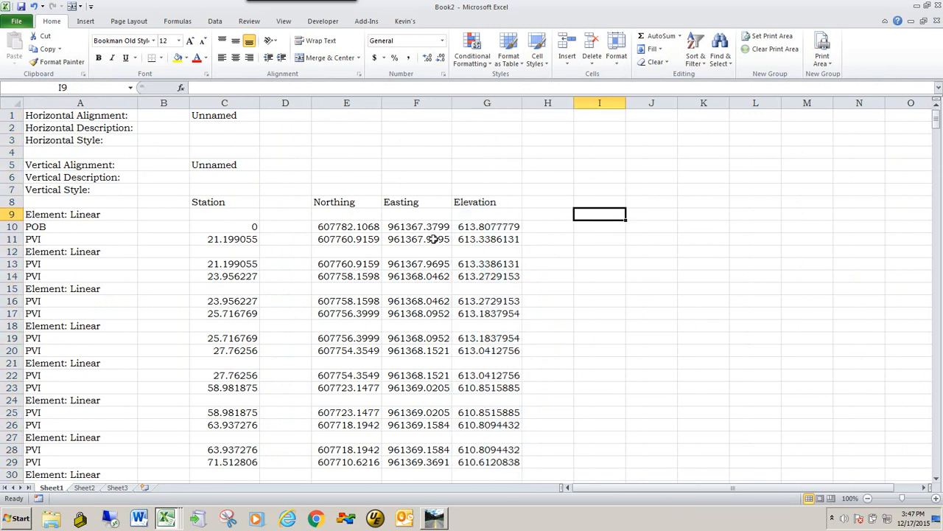
Copy the offset line's Northing, Easting and Elevation values in the range E10:G566
left_click_drag(336, 229, 514, 528)
left_click_drag(504, 421, 484, 425)
right_click(336, 170)
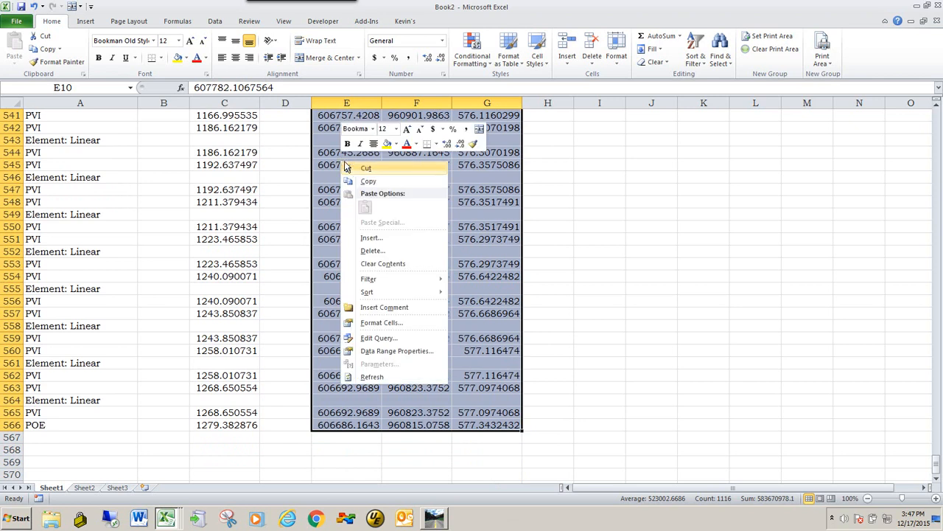
left_click(364, 181)
key("ctrl+BackSpace")
Switch to GeoHec.xlsm and paste the offset coordinates into the Upstream 30ft Offset Section, starting at Northing cell W12
key("alt+Tab")
key("alt+Tab")
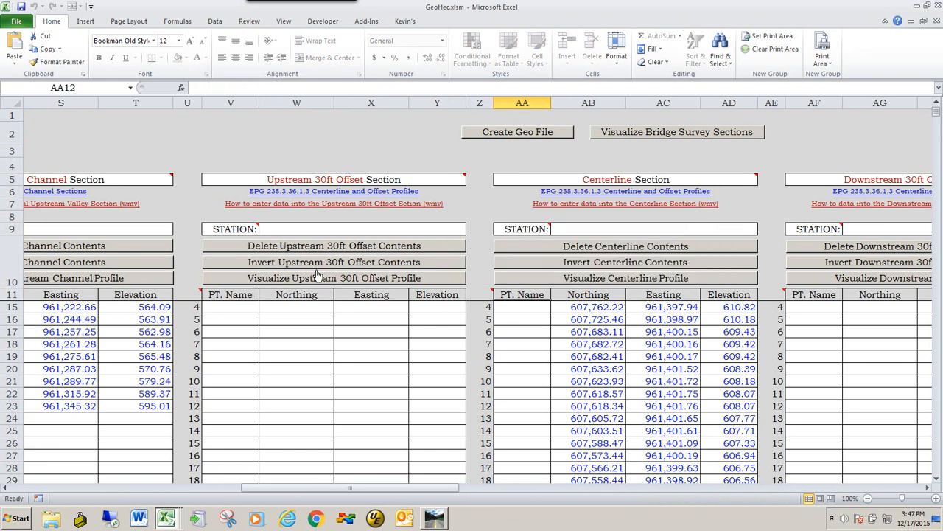
left_click(292, 307)
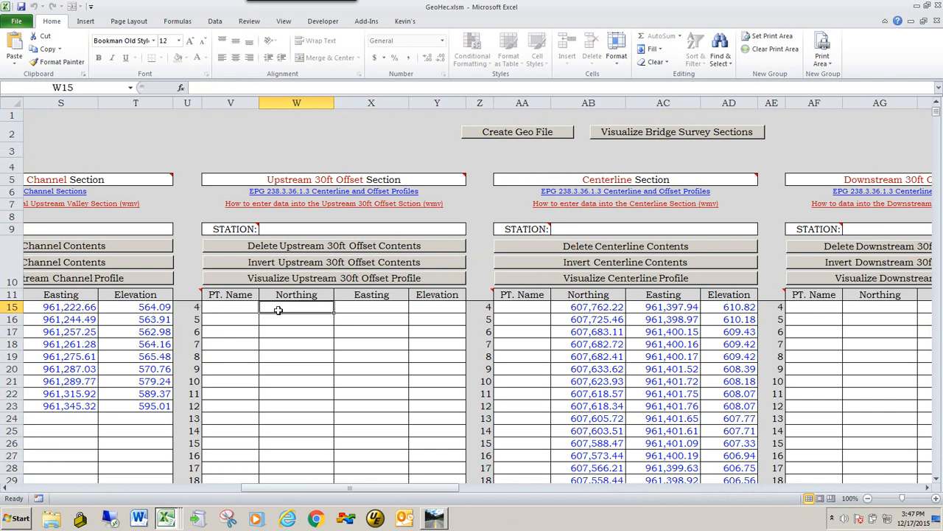
scroll(297, 313, "up", 1)
left_click(288, 308)
right_click(288, 308)
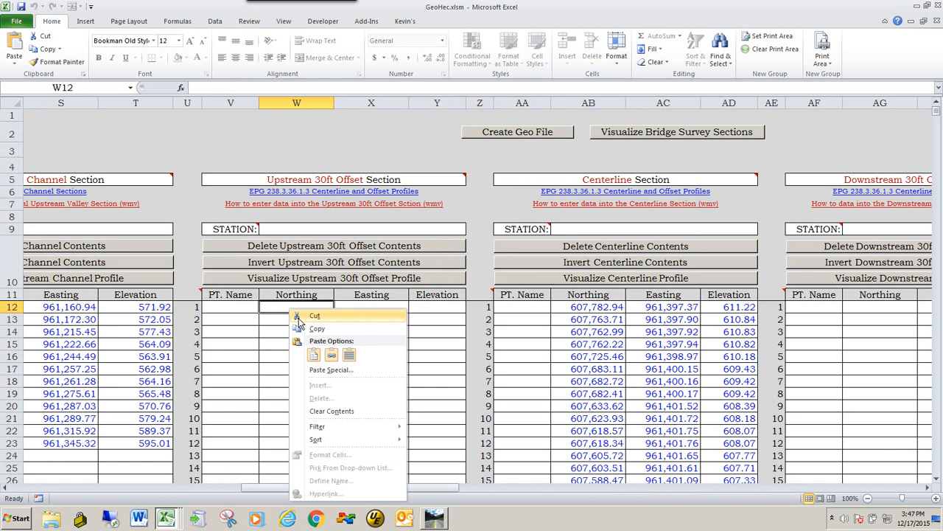
left_click(314, 355)
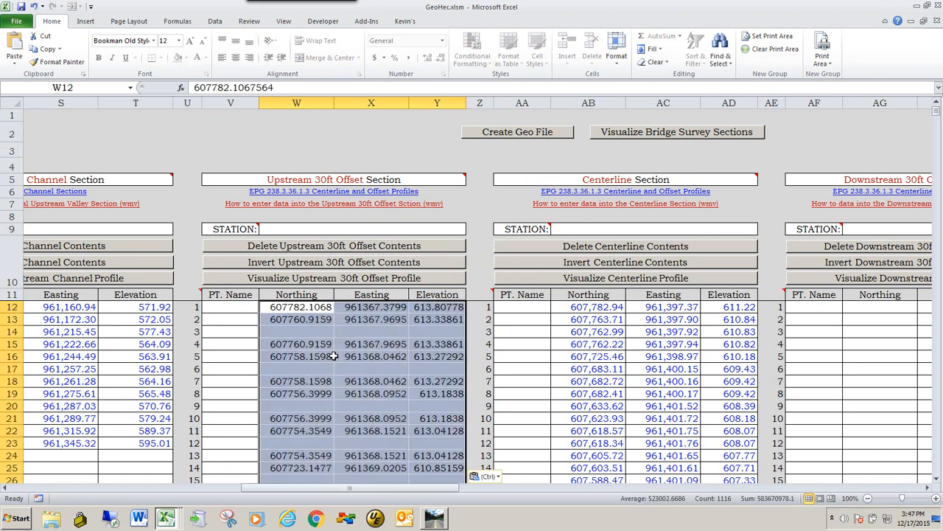
Visualize the Upstream 30ft Offset profile and return to the main page
left_click(330, 280)
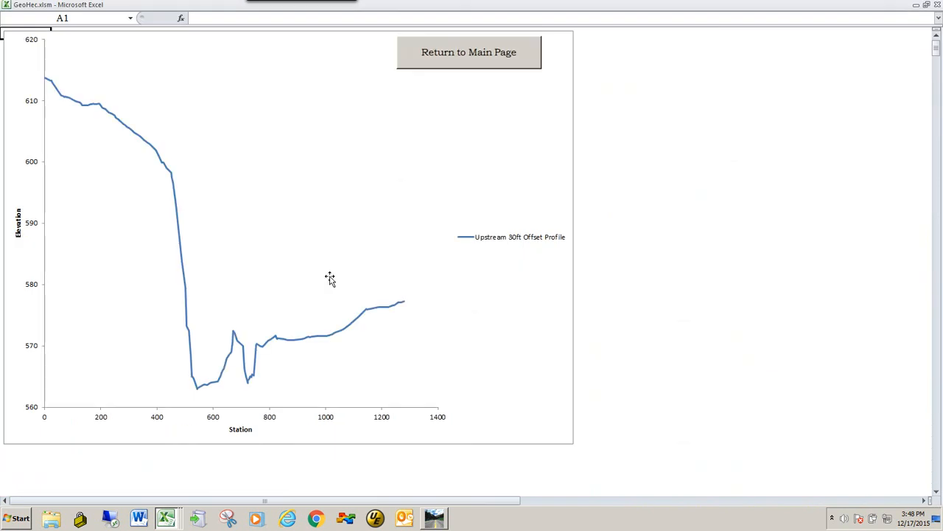
left_click(459, 53)
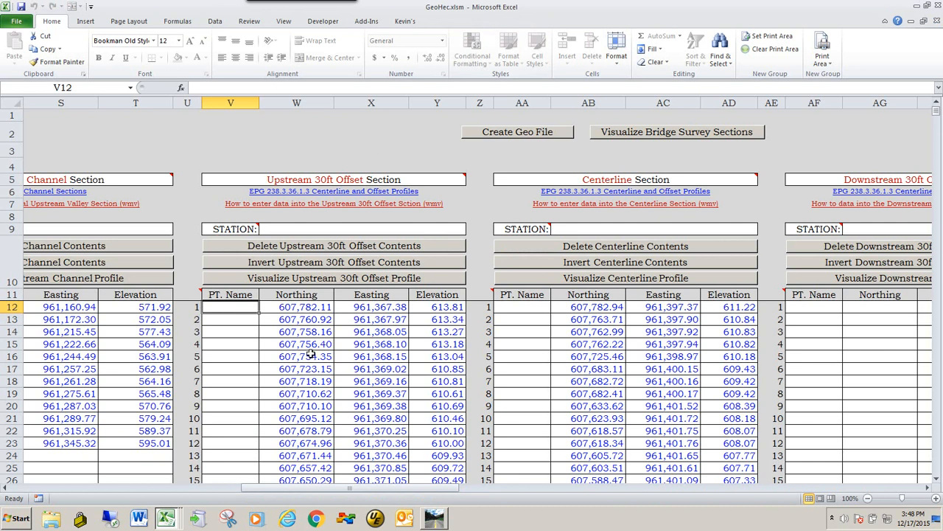
left_click_drag(444, 496, 472, 496)
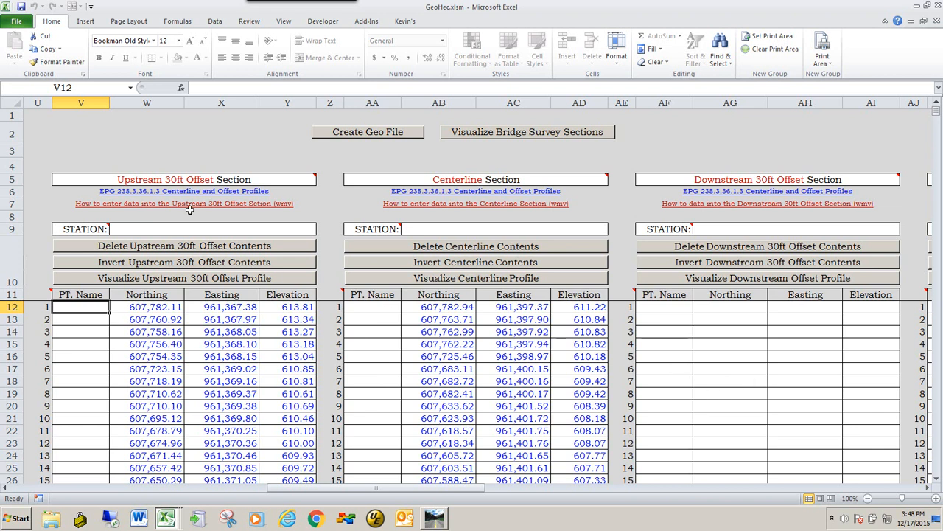
left_click_drag(411, 488, 197, 492)
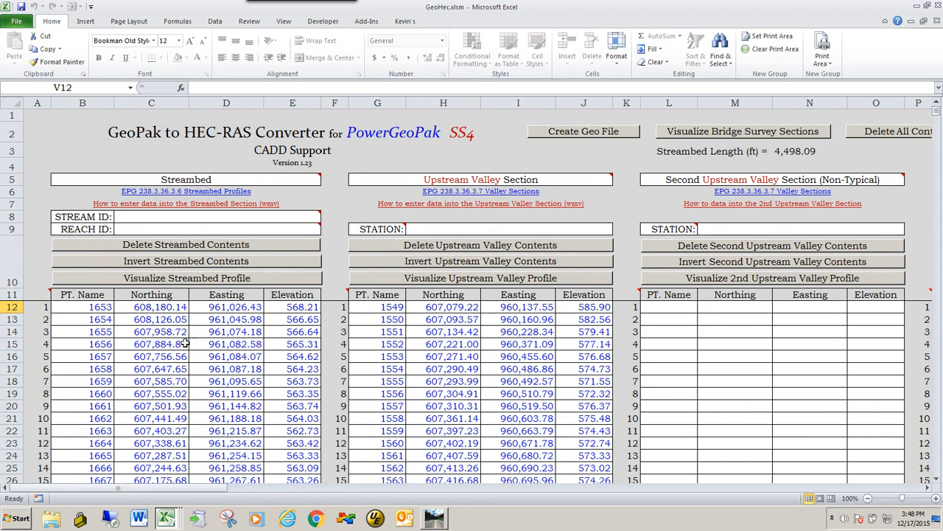